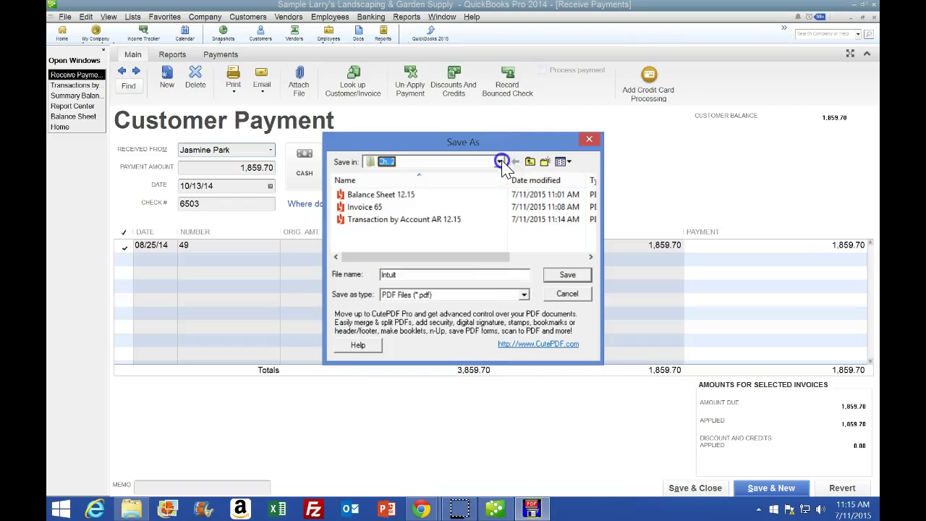
Step: Save the payment PDF in the Ch. 2 folder, naming it "Customer Payment" followed by the customer's first name
left_click_drag(461, 275, 359, 281)
type("Customer Payment Jasmine")
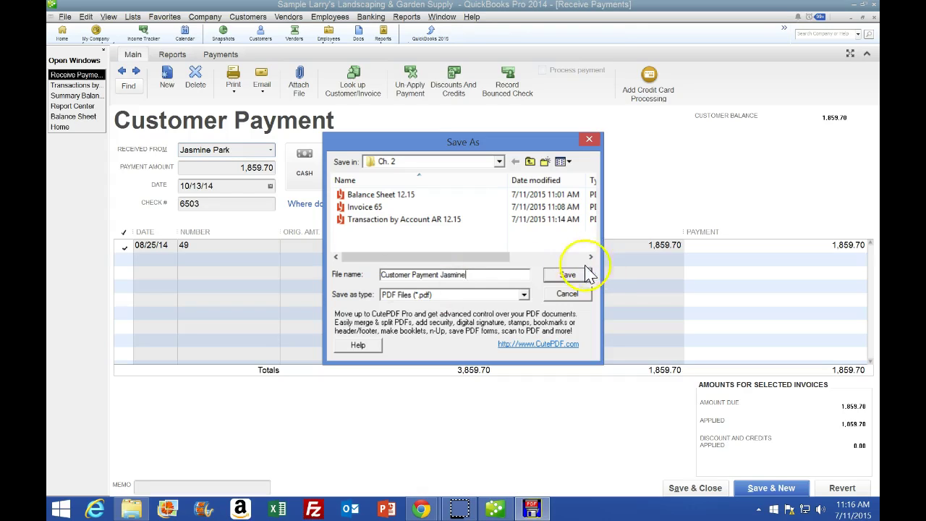
left_click(575, 275)
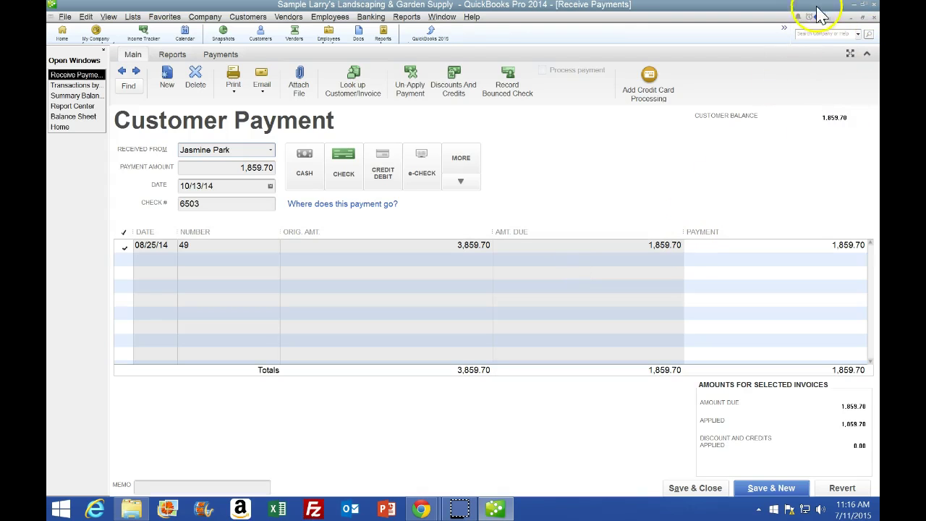
Step: Go to the desktop and open the Docs document from the QuickBooks folder's Week 1 > Ch. 2 subfolder in Word
key("alt+Tab")
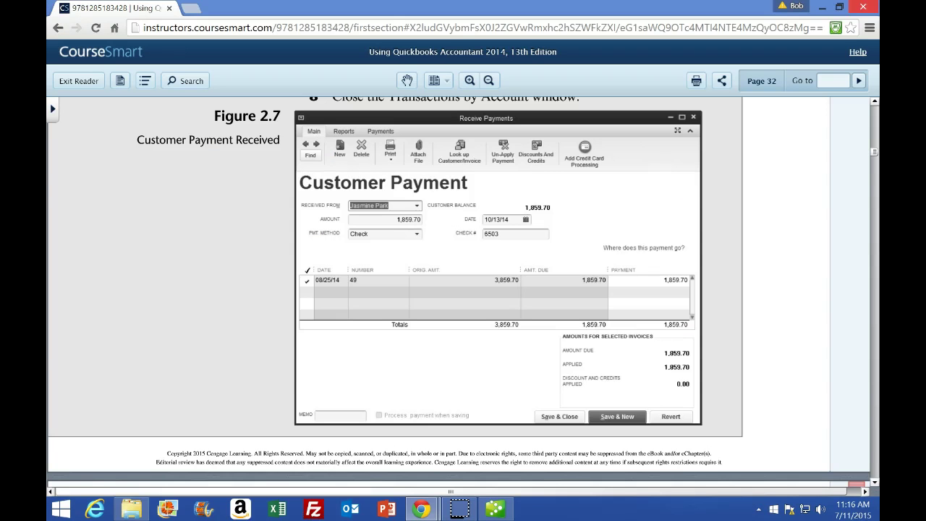
left_click(822, 7)
double_click(771, 94)
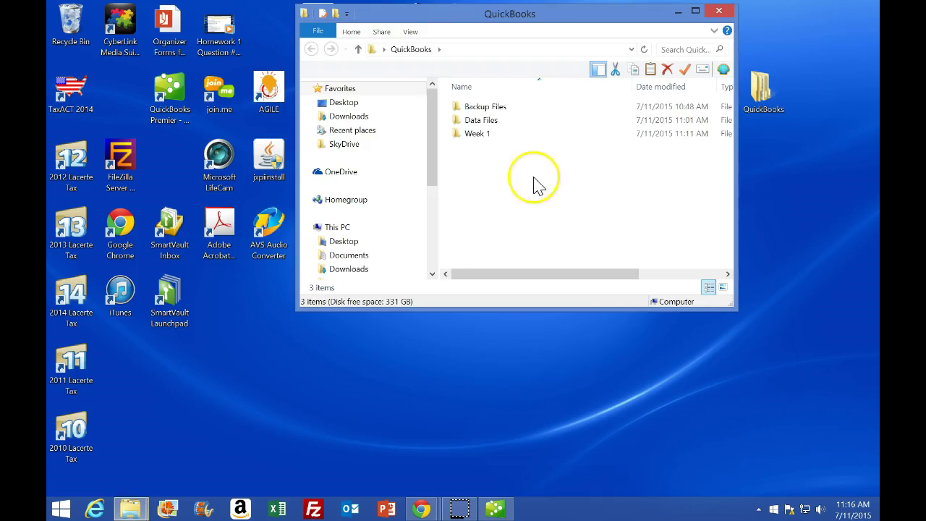
double_click(487, 136)
double_click(476, 123)
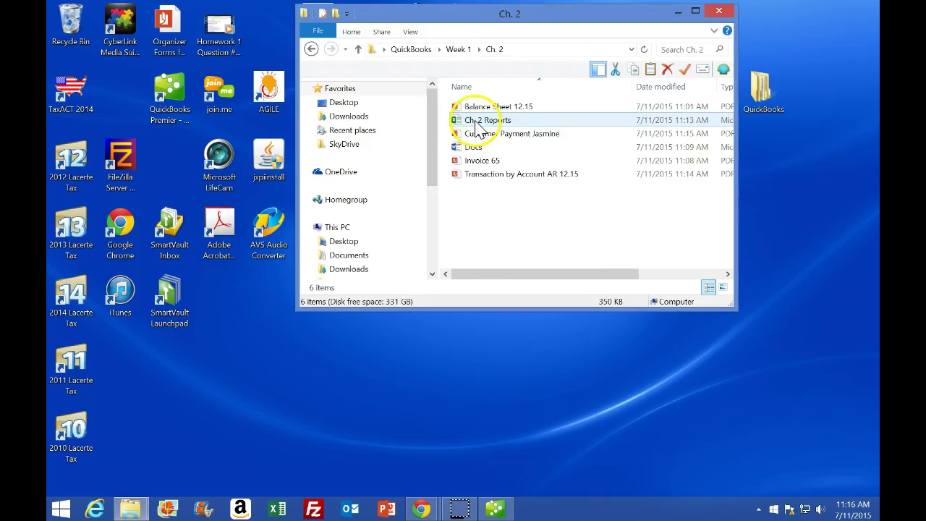
left_click(476, 147)
double_click(476, 147)
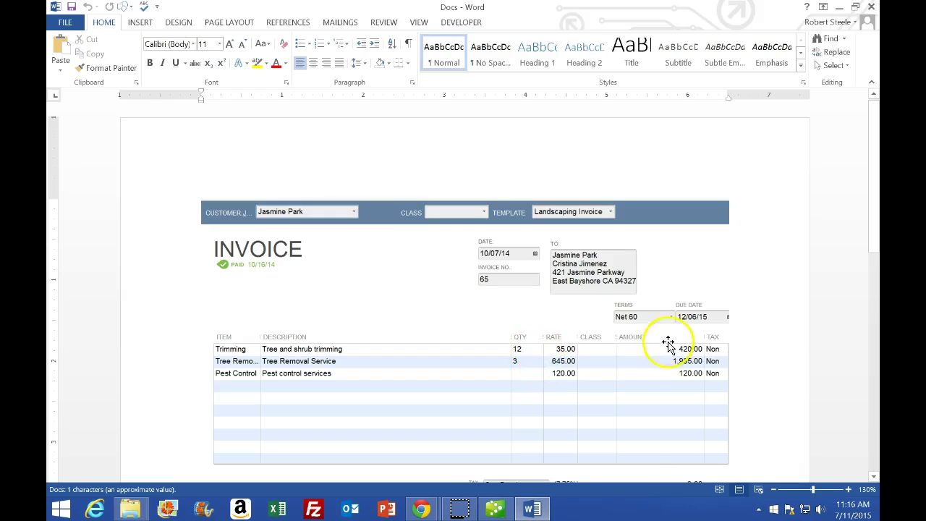
Step: Add a new line below the invoice picture in the Docs document
scroll(723, 376, "down", 3)
left_click(752, 400)
key("Return")
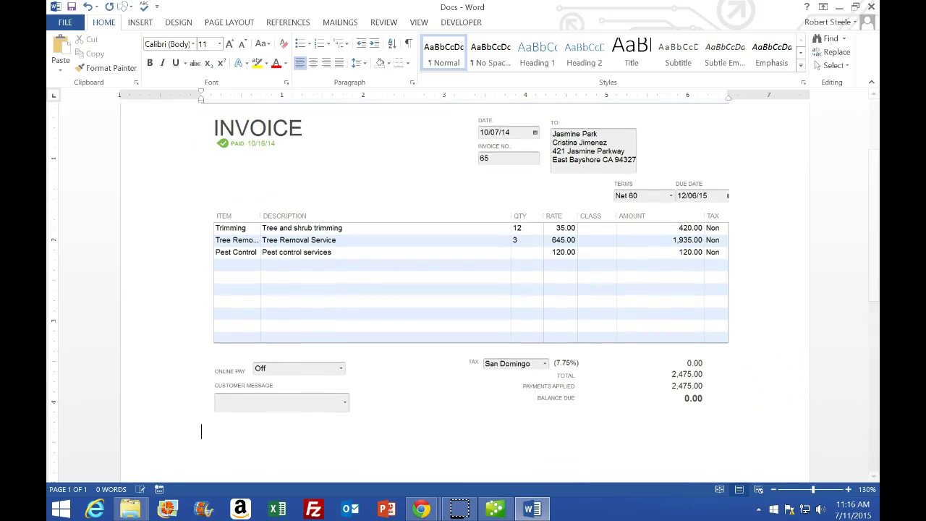
scroll(754, 400, "down", 2)
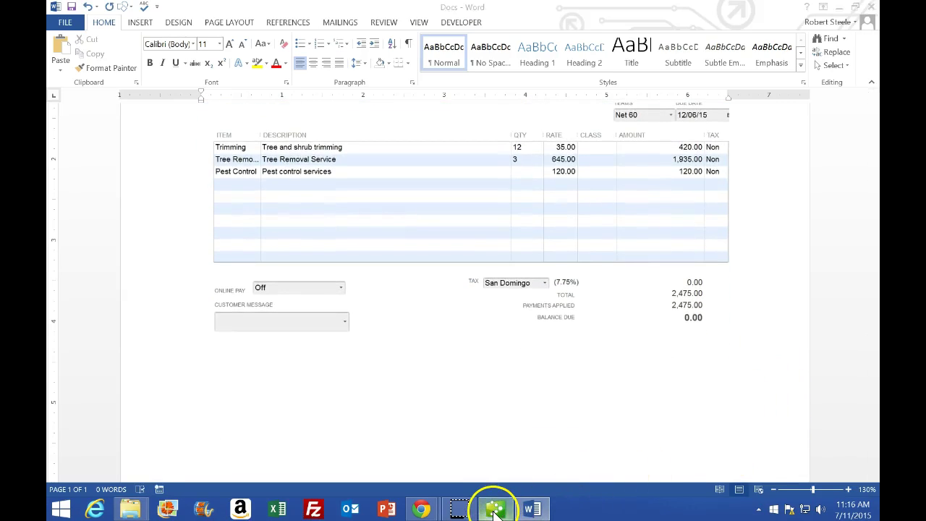
Step: Insert a screen clipping of the QuickBooks Customer Payment form, from its heading to the selected invoice amounts, below the invoice
left_click(494, 506)
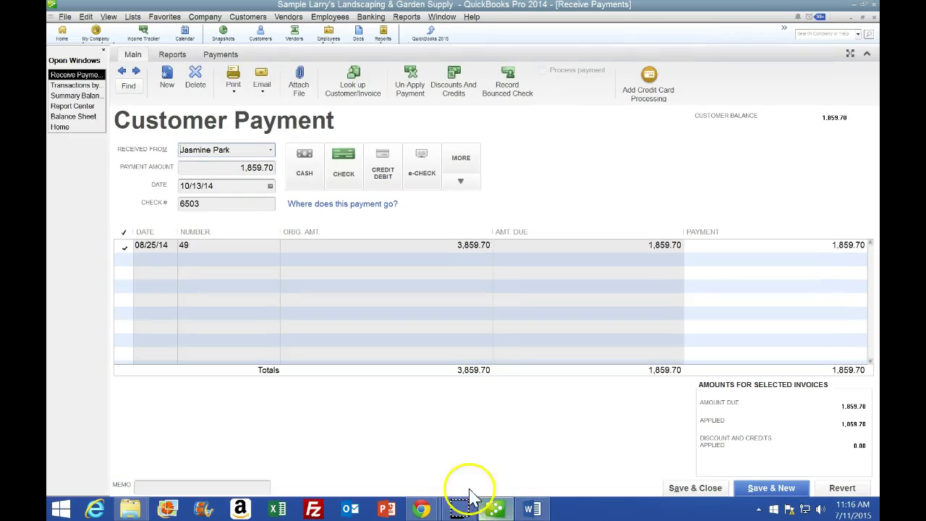
left_click(532, 508)
left_click(141, 22)
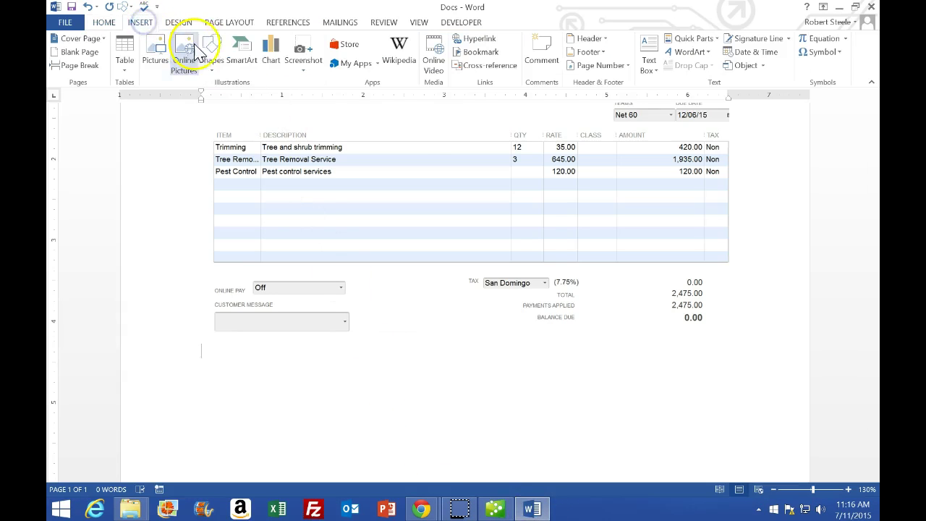
left_click(301, 58)
left_click(306, 178)
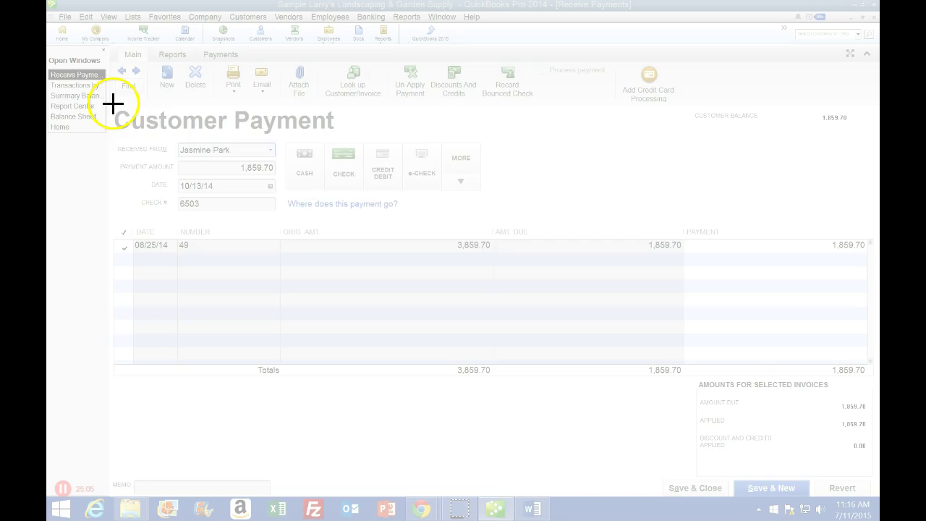
left_click_drag(113, 103, 872, 467)
scroll(355, 368, "down", 3)
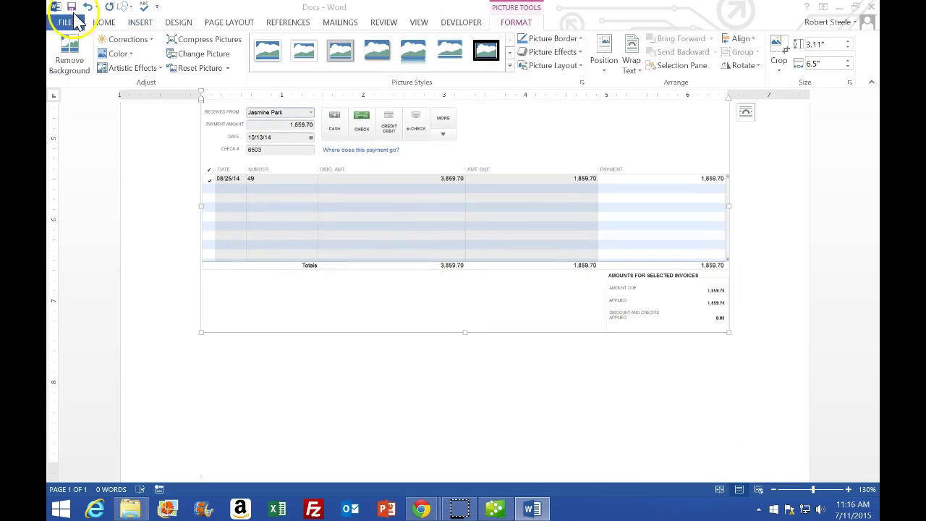
Step: Switch to QuickBooks and close the Receive Payments and Transactions by Account windows, returning to the Summary Balance Sheet
left_click(495, 509)
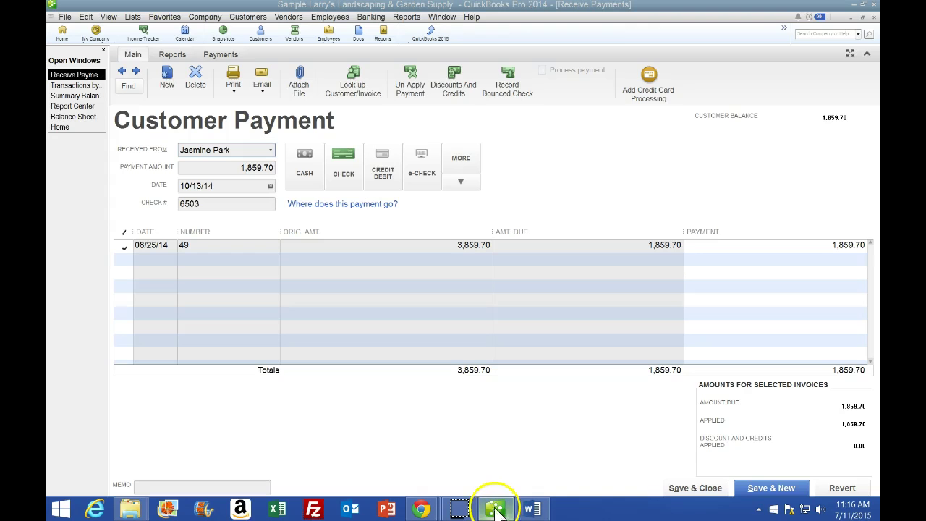
left_click(874, 16)
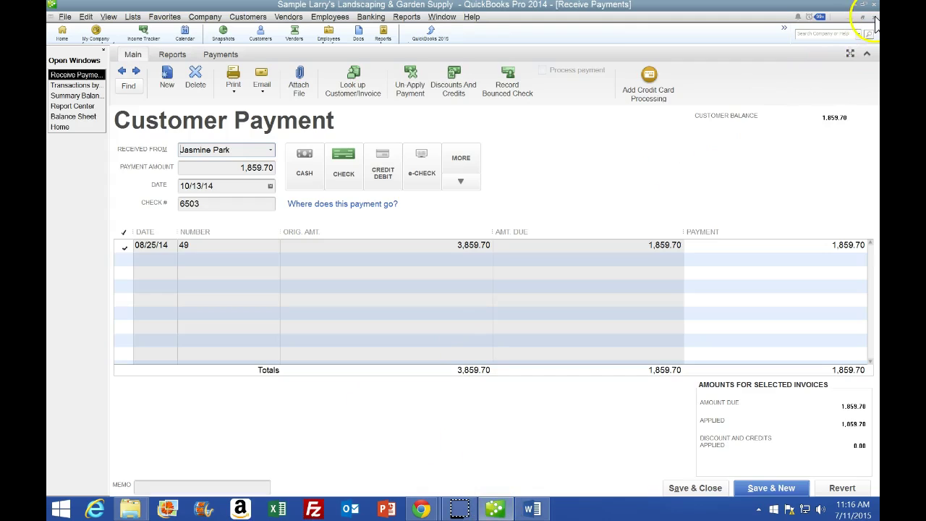
left_click(874, 17)
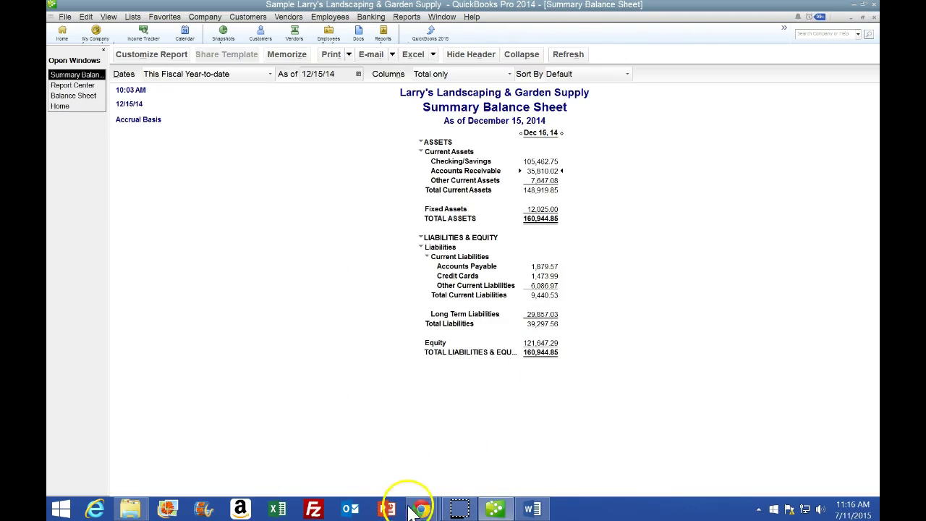
Step: Read the page 33 instructions for modifying the Summary Balance Sheet report in the CourseSmart textbook in Chrome
mouse_move(427, 510)
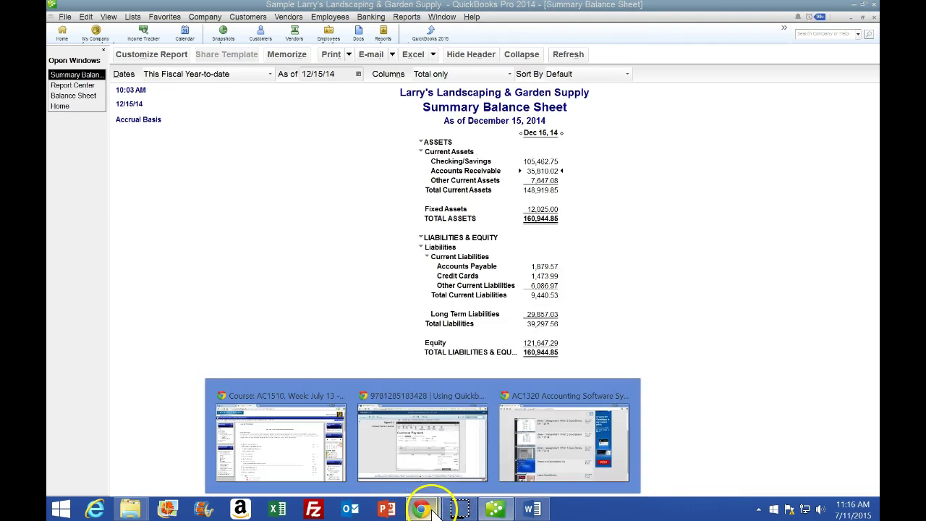
left_click(382, 472)
scroll(235, 302, "down", 4)
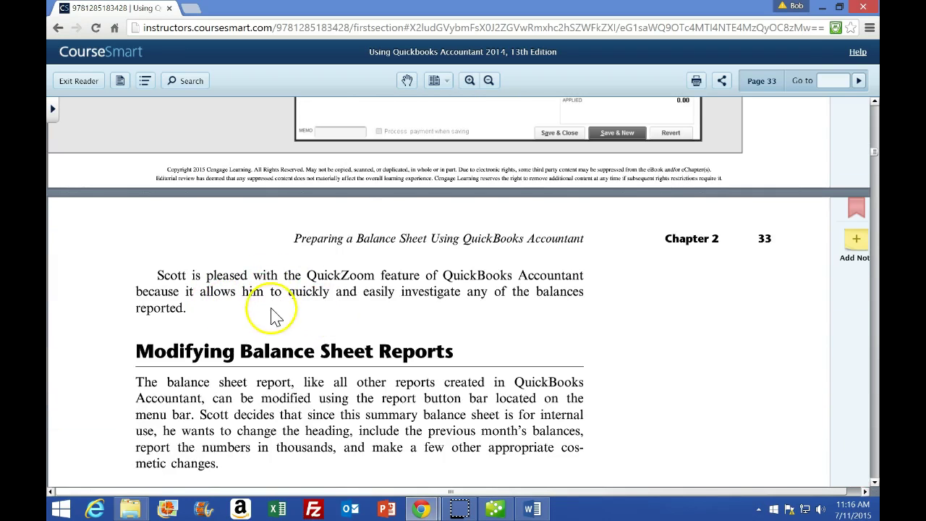
scroll(246, 298, "down", 3)
scroll(110, 371, "down", 3)
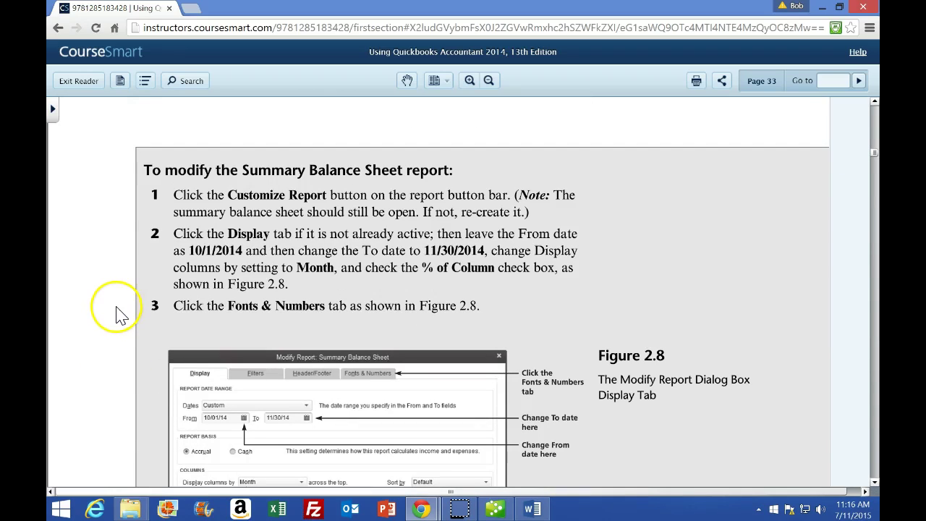
scroll(123, 312, "down", 1)
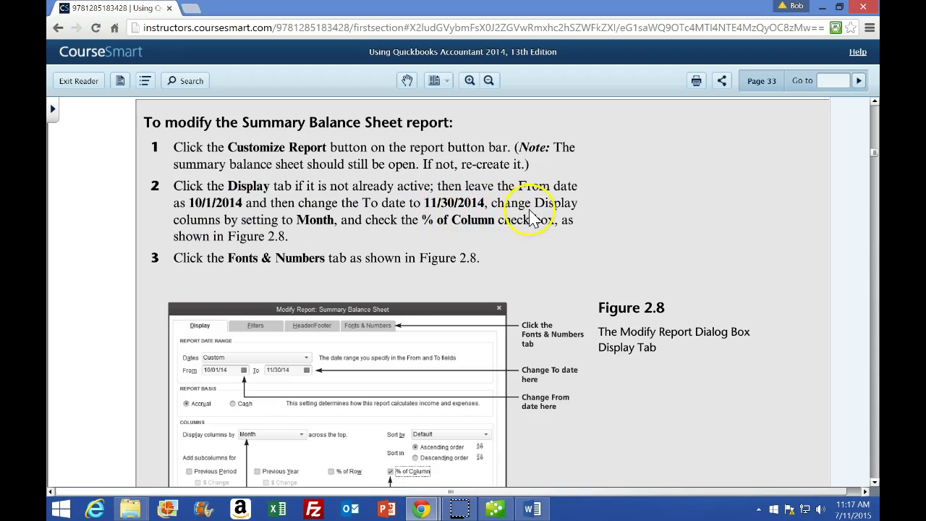
scroll(297, 236, "down", 1)
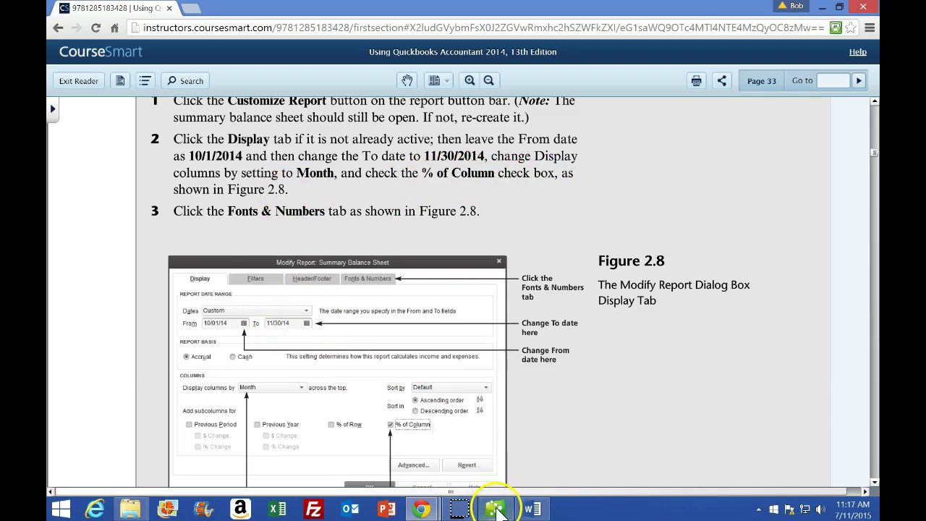
Step: Open the customization settings of the Summary Balance Sheet in QuickBooks and set the To date to 11/30/14, following the textbook
left_click(495, 509)
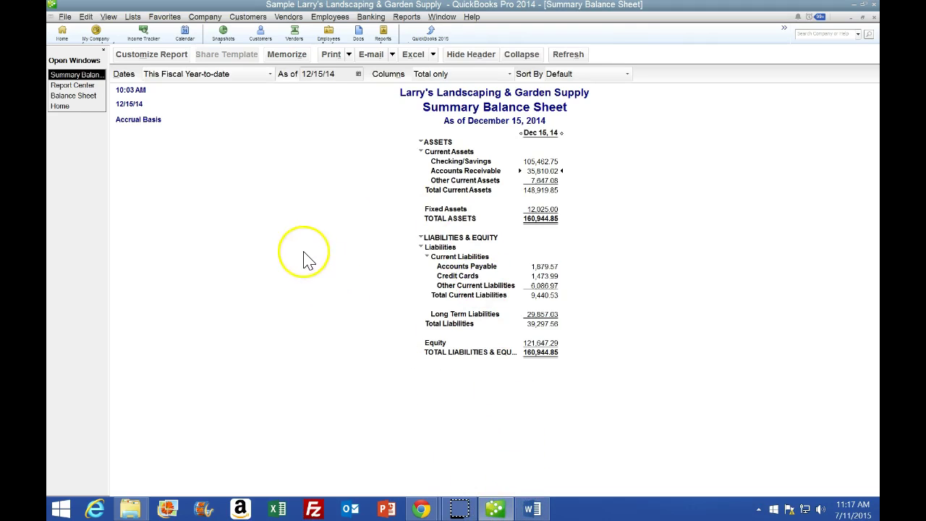
left_click(166, 61)
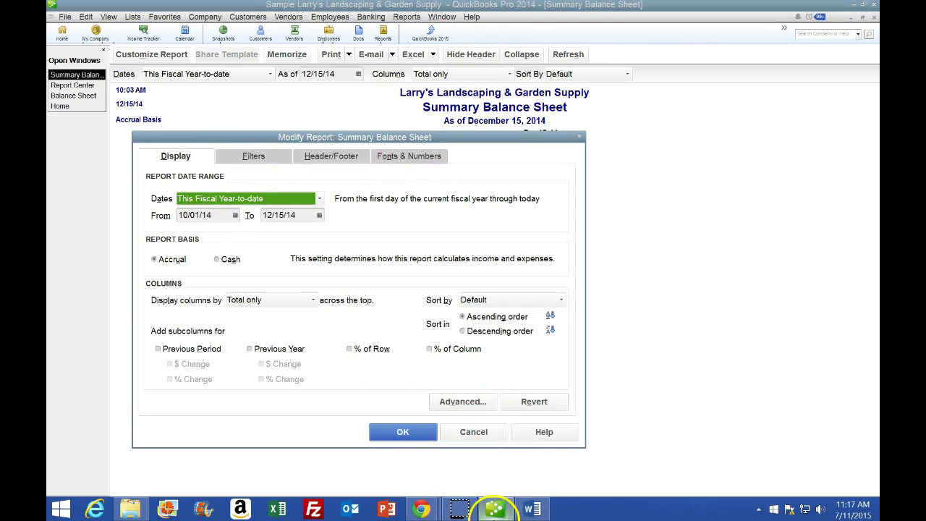
mouse_move(424, 505)
left_click(340, 402)
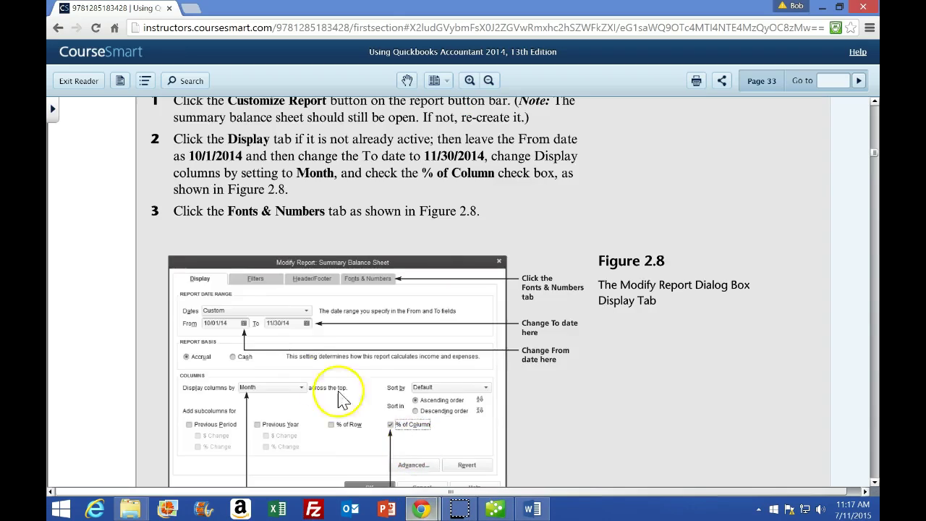
scroll(340, 401, "up", 1)
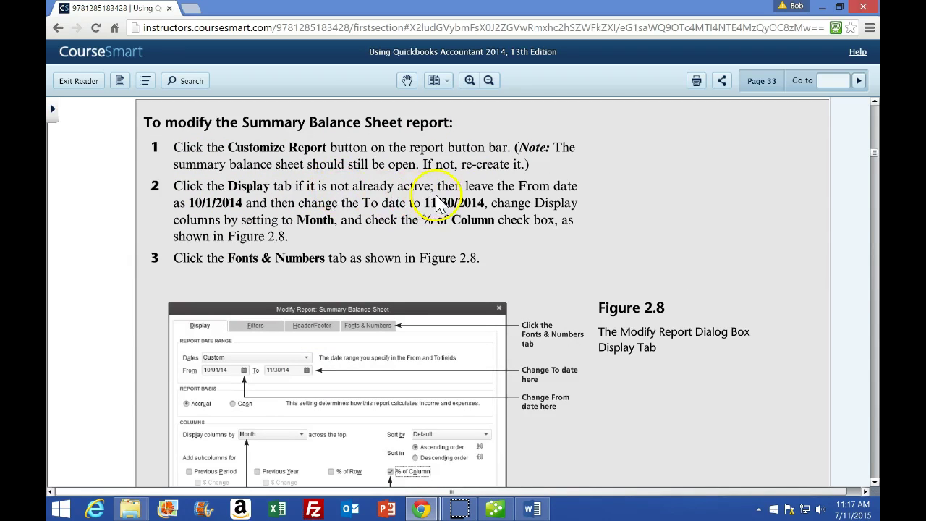
left_click(496, 507)
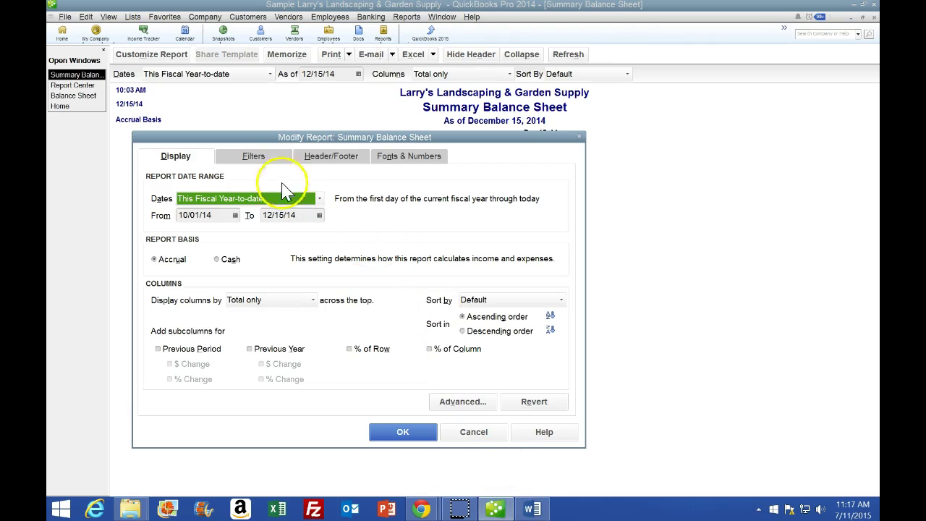
left_click(497, 507)
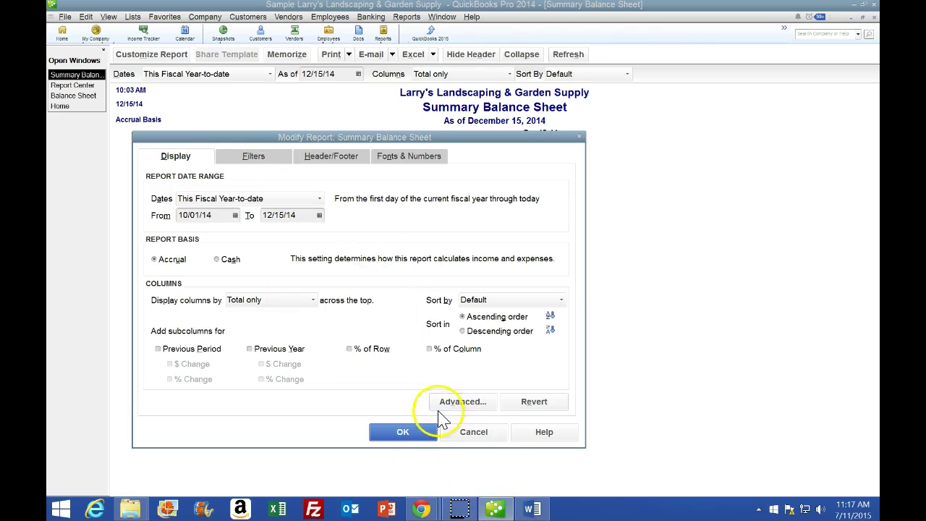
mouse_move(420, 507)
left_click(420, 434)
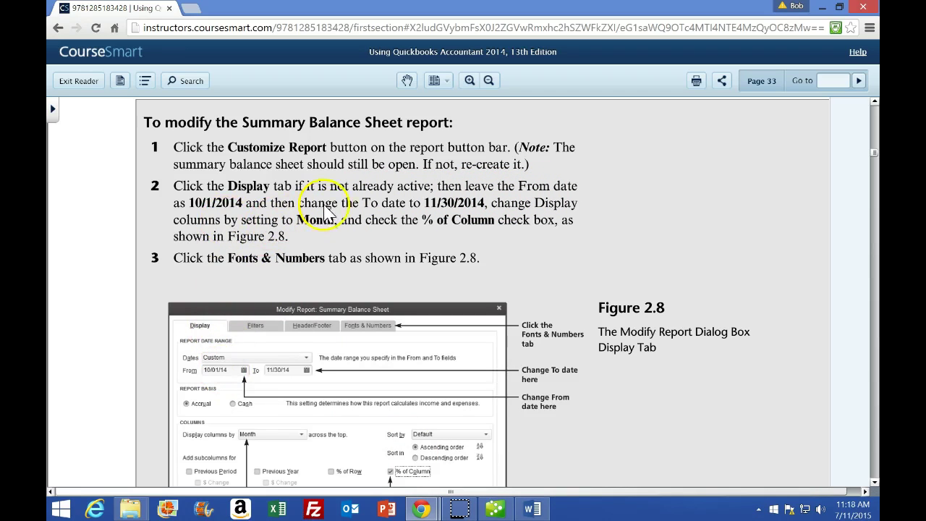
left_click(495, 508)
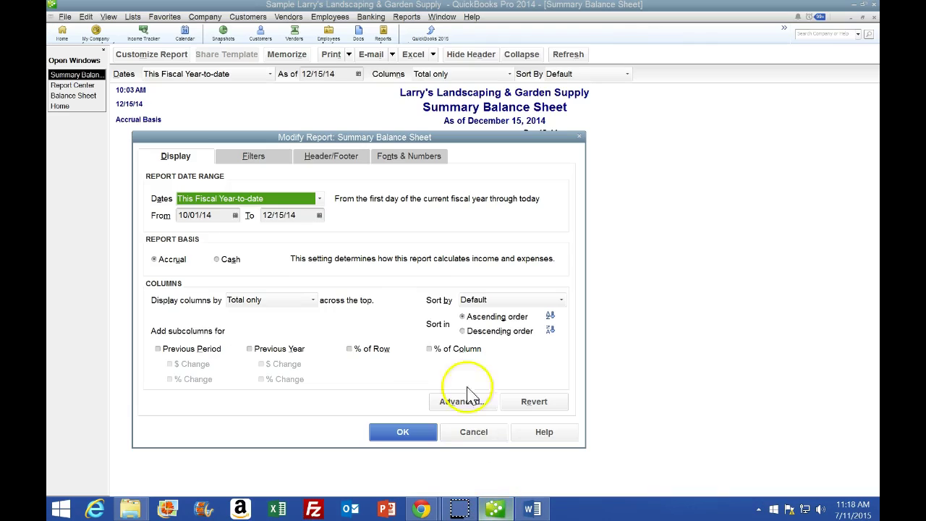
left_click(254, 215)
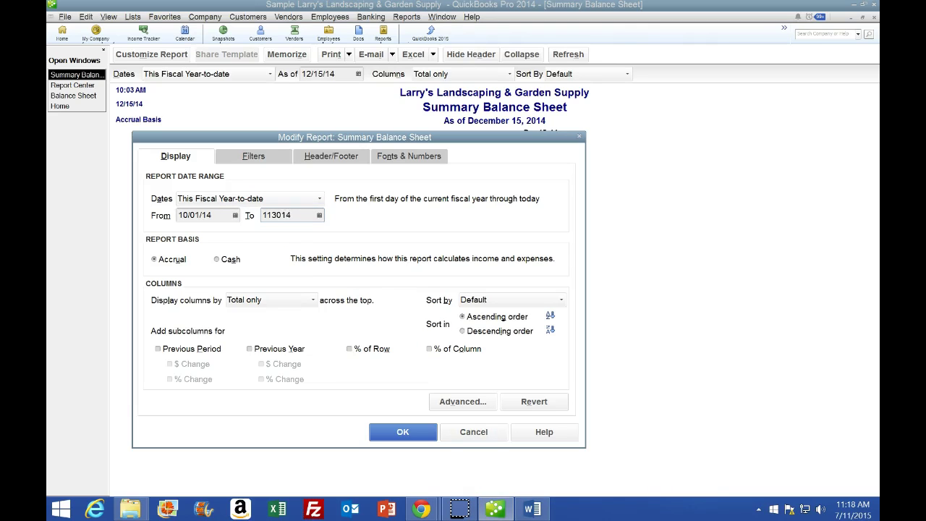
key("Tab")
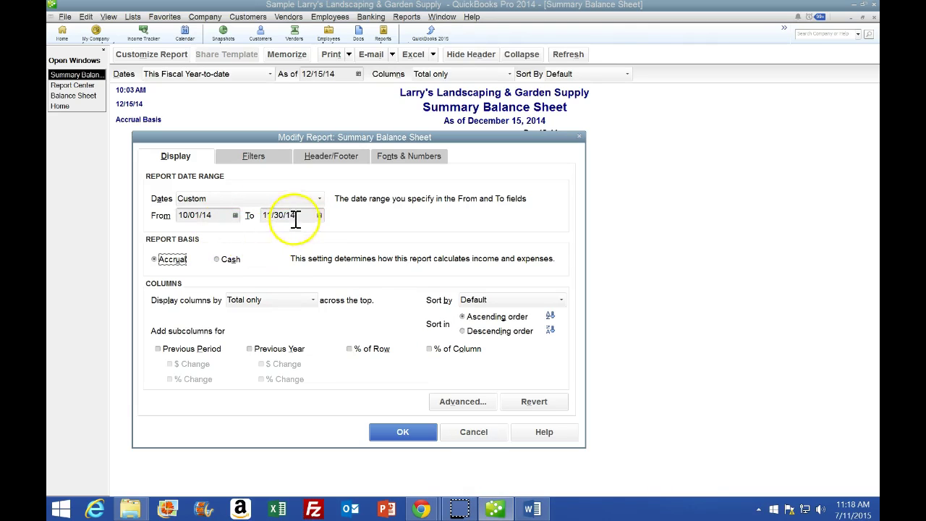
Step: Check the column instruction in the textbook and set the report to display columns by Month
left_click(427, 510)
left_click(461, 421)
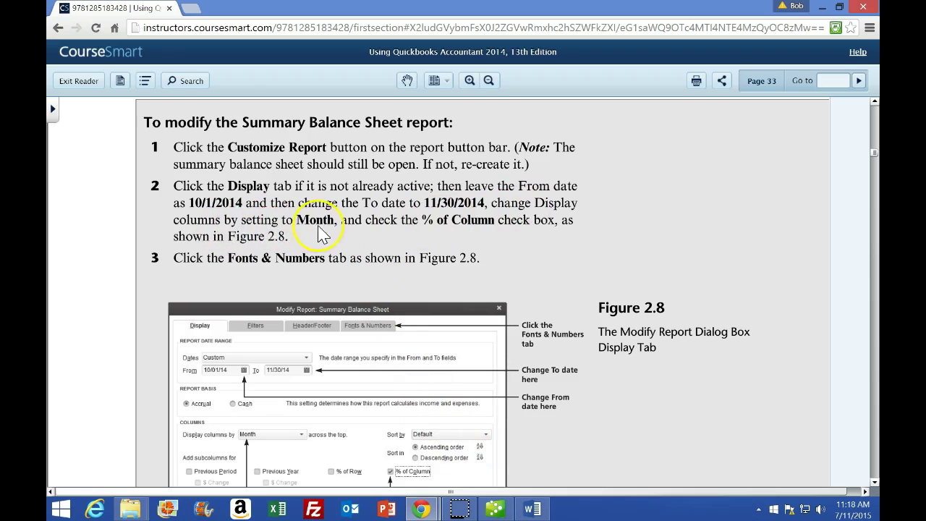
left_click(495, 510)
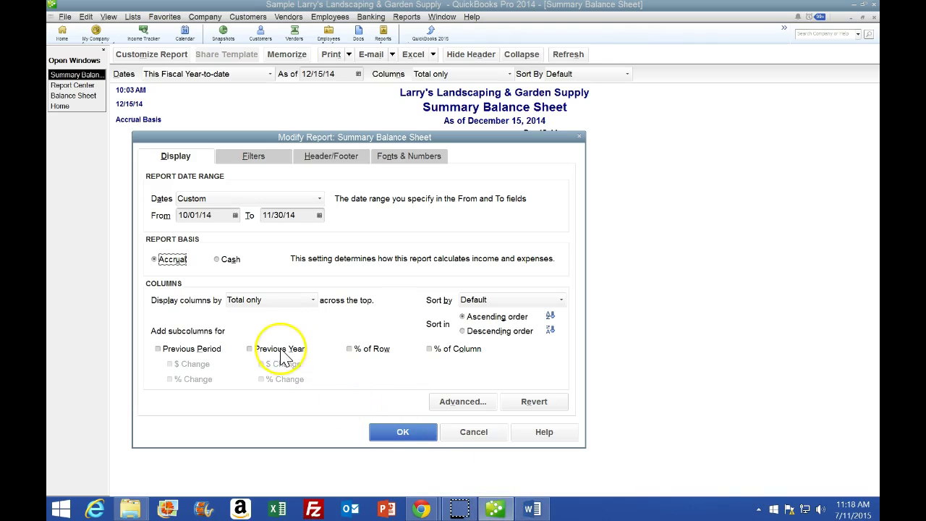
left_click(315, 300)
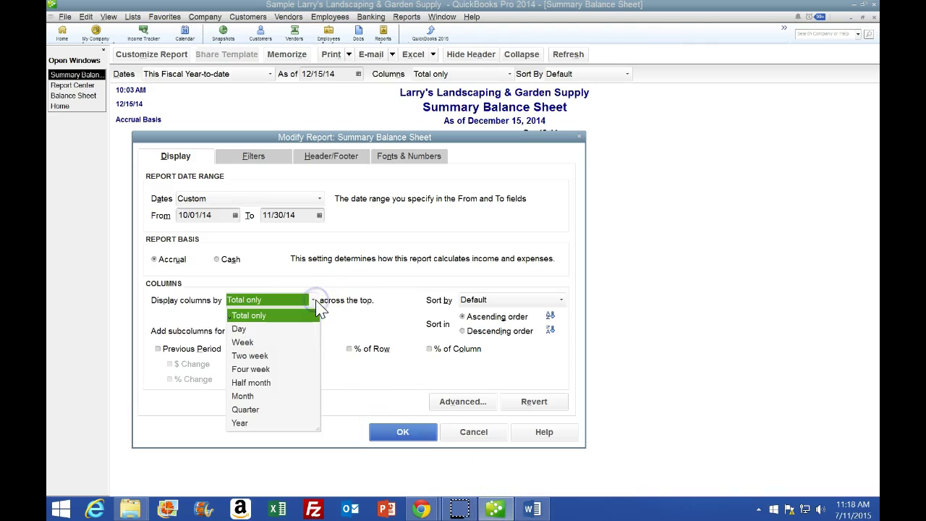
left_click(248, 397)
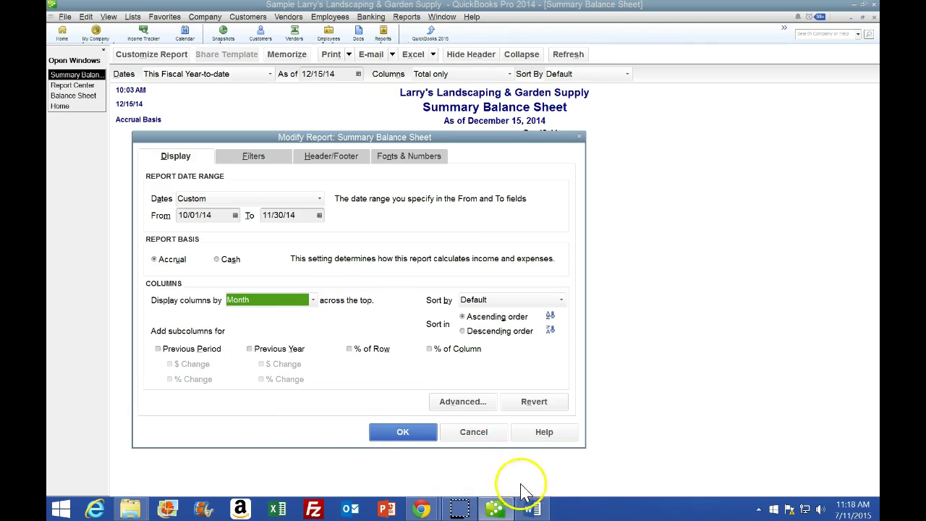
Step: Check the subcolumn instruction and Figure 2.8 in the CourseSmart textbook in Chrome, and add the % of Column subcolumn to the report in QuickBooks
left_click(496, 508)
left_click(421, 510)
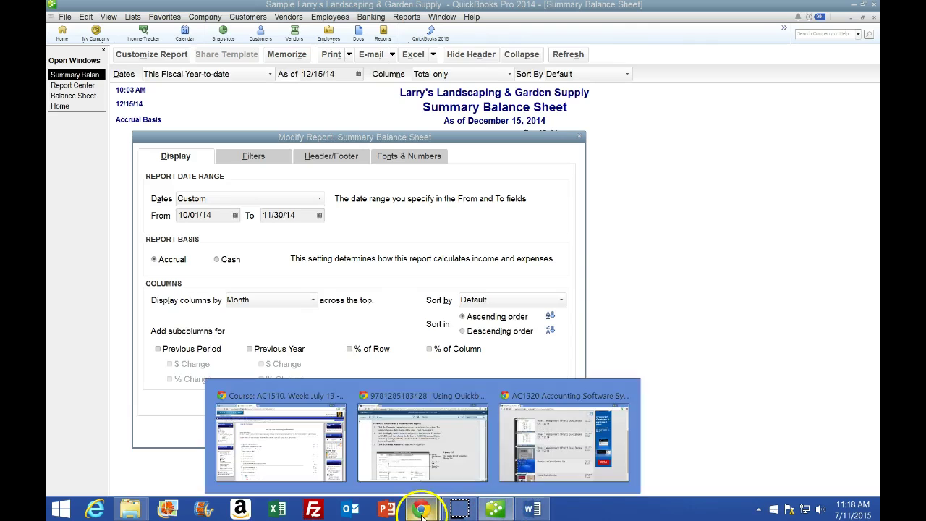
left_click(419, 454)
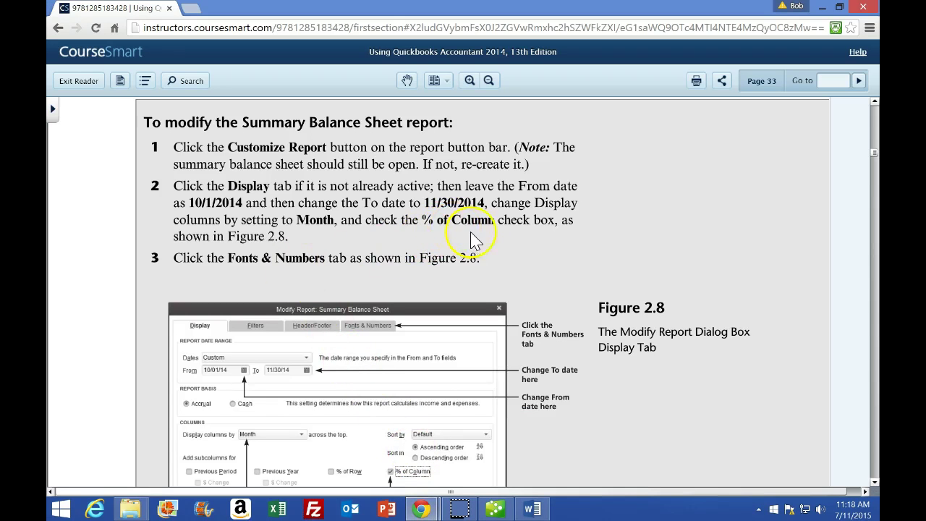
left_click(496, 508)
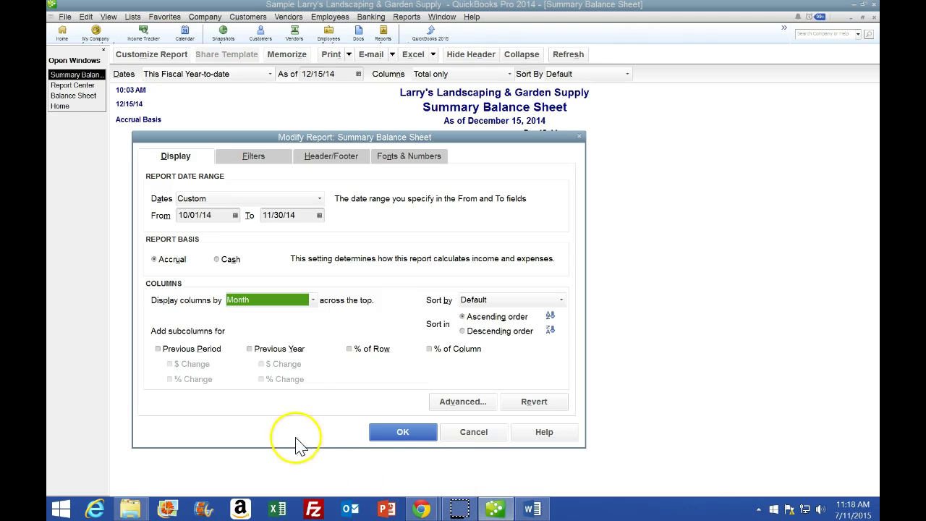
left_click(496, 508)
mouse_move(424, 507)
left_click(428, 463)
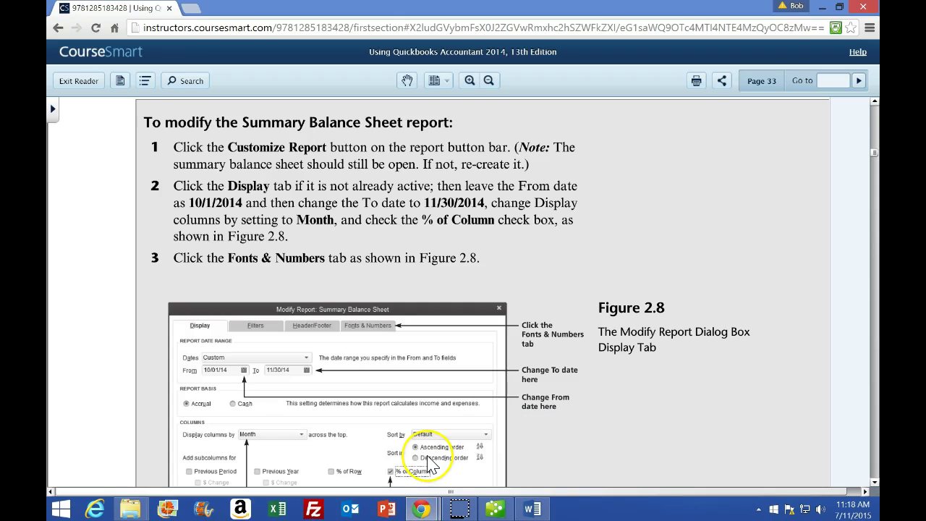
scroll(391, 452, "down", 2)
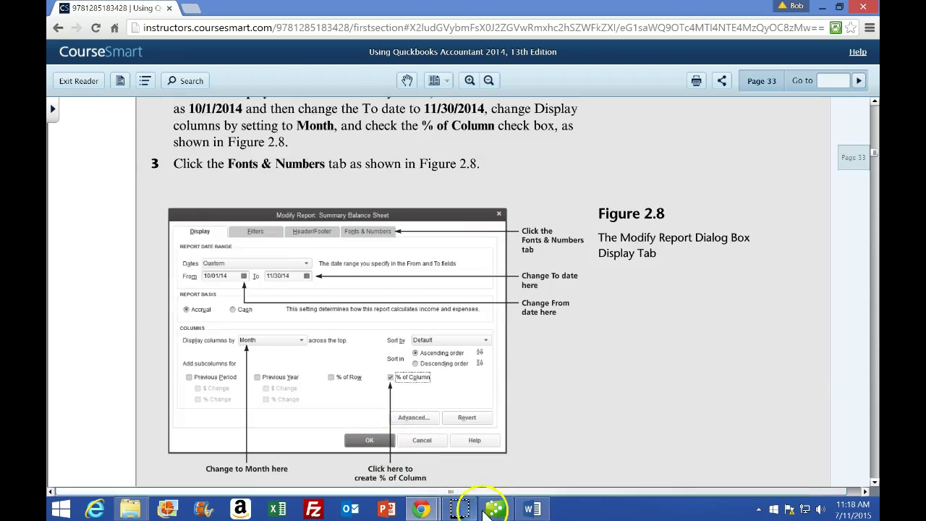
left_click(495, 507)
left_click(429, 350)
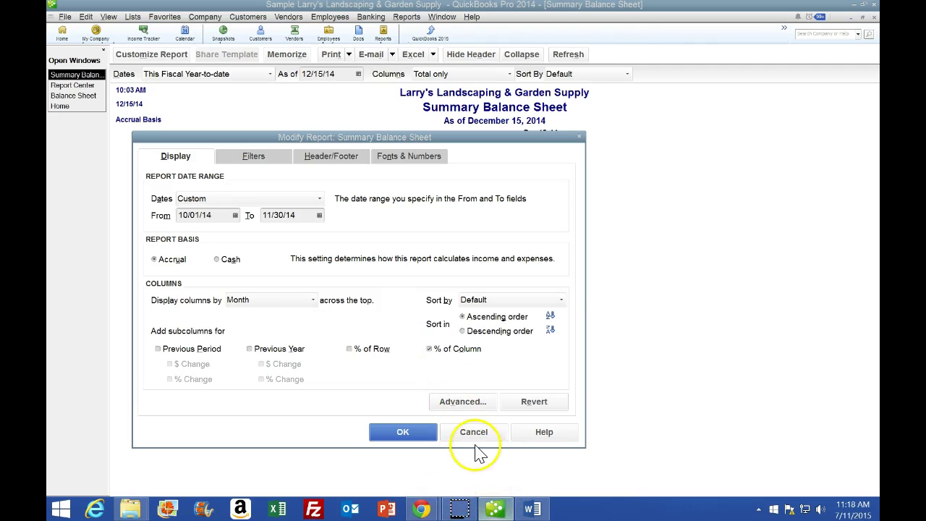
Step: Check instruction 3 in the textbook and open the report's Fonts & Numbers settings in QuickBooks
mouse_move(424, 503)
left_click(424, 448)
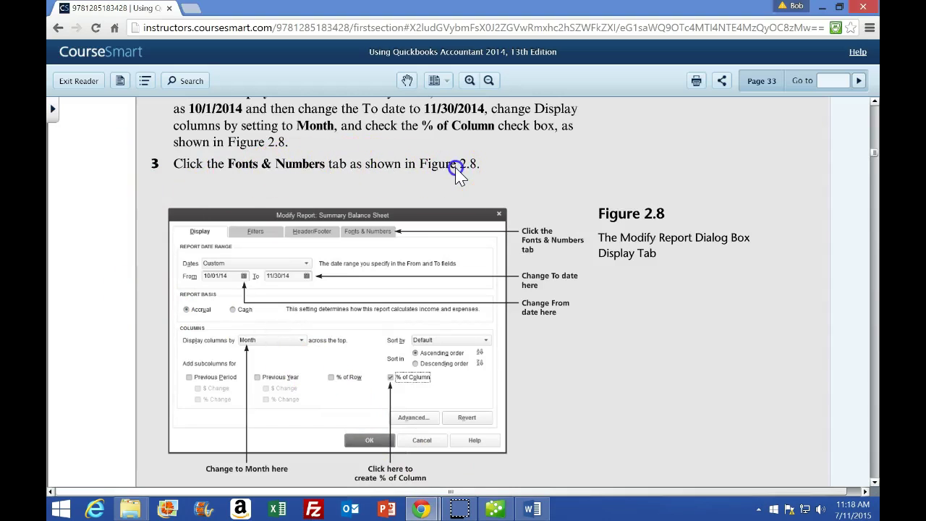
left_click(495, 510)
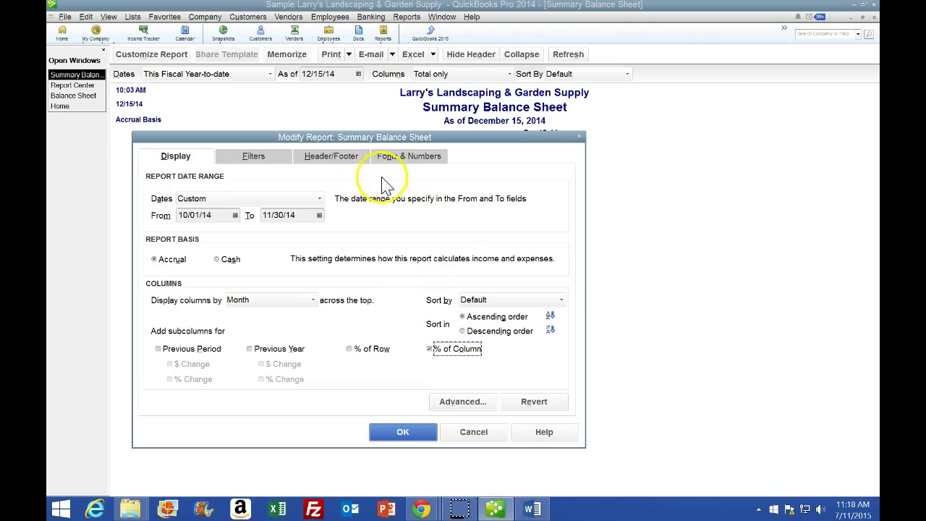
left_click(404, 160)
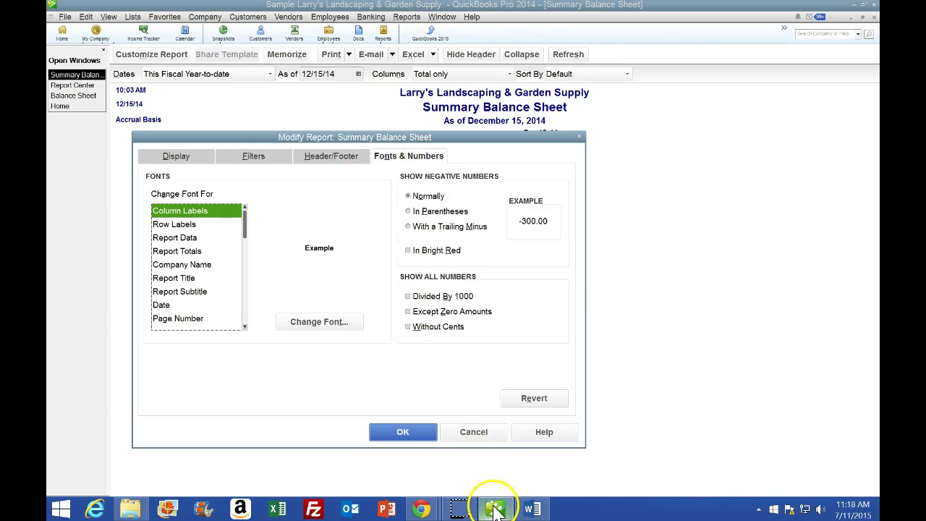
Step: Read instruction 4 in the textbook and set the report's numbers to show Divided By 1000 and Without Cents in QuickBooks
mouse_move(422, 509)
left_click(378, 471)
scroll(368, 378, "down", 5)
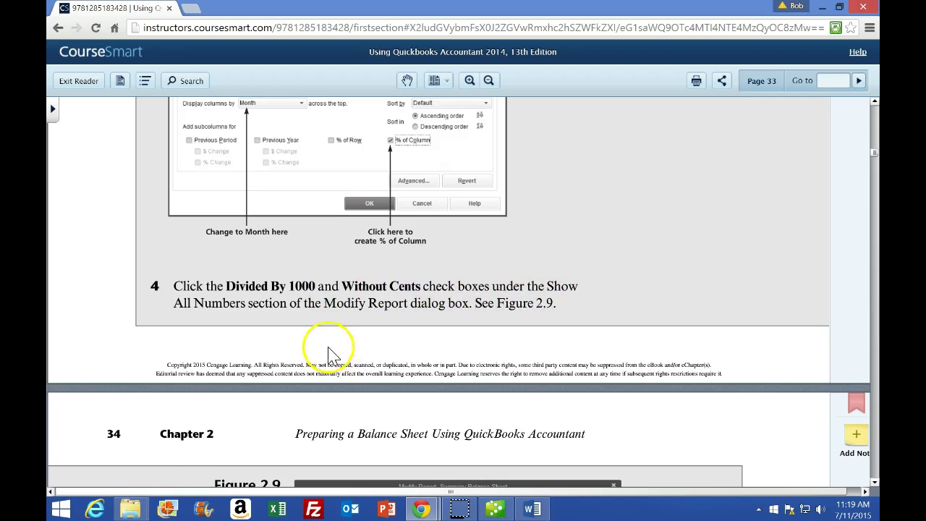
scroll(330, 352, "down", 1)
left_click(497, 509)
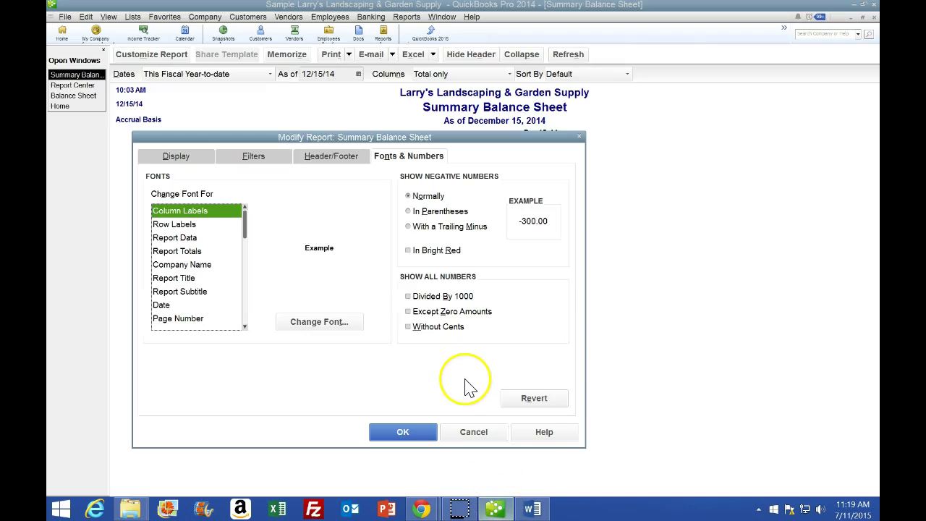
left_click(408, 296)
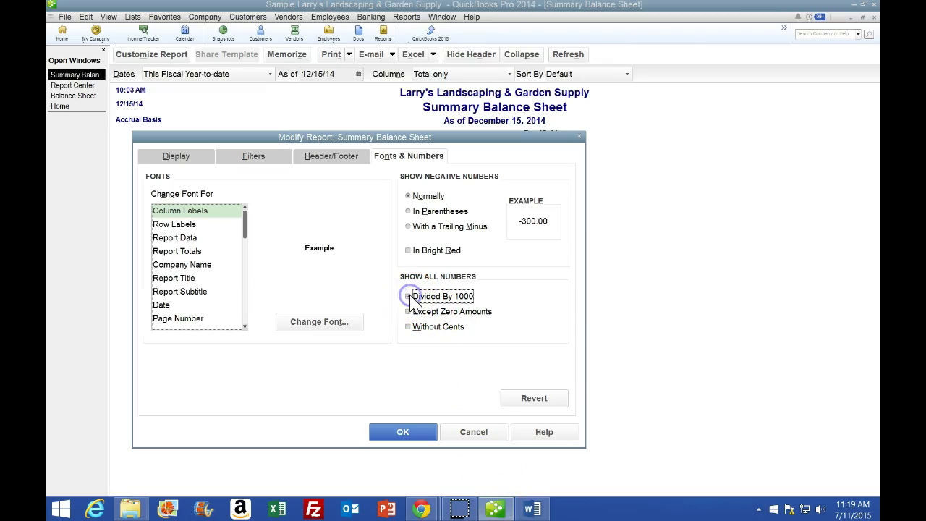
left_click(409, 327)
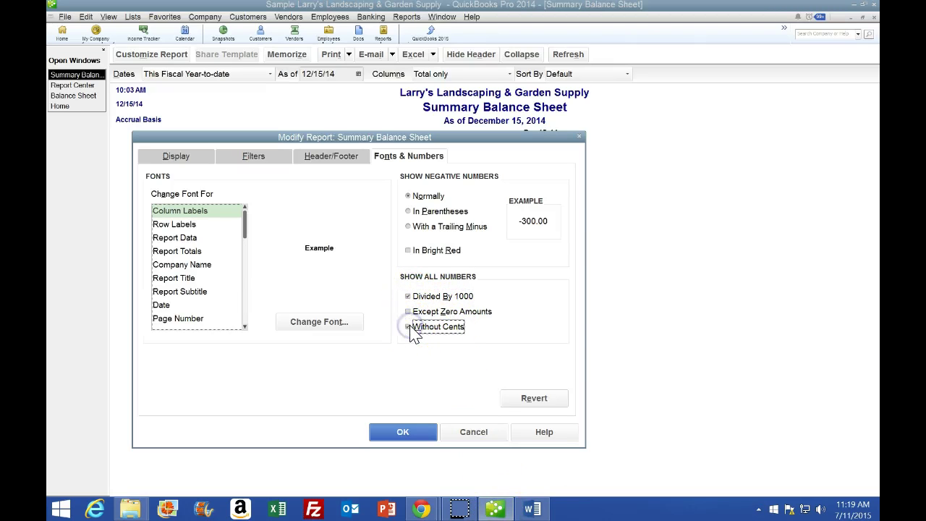
left_click(452, 426)
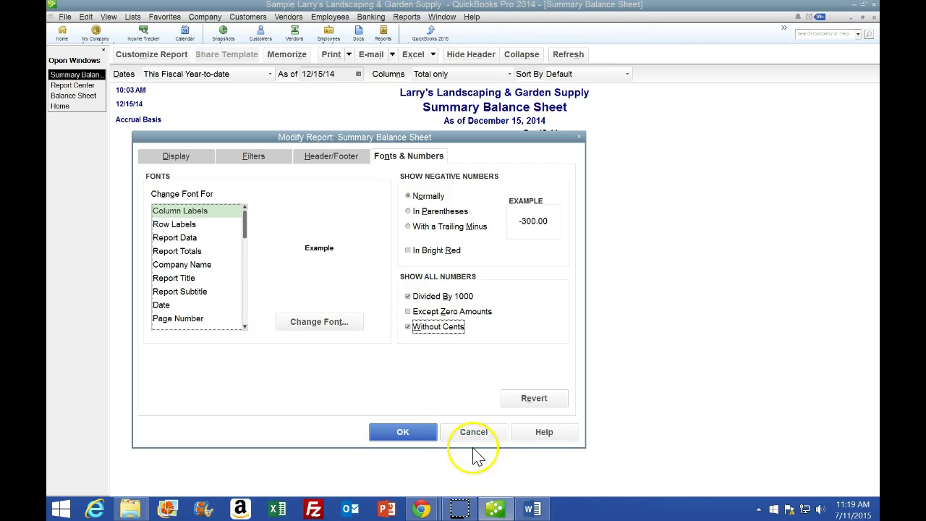
Step: Examine Figure 2.9 and instructions 5 and 6 on page 34 of the textbook in Chrome, about the report's header and footer
mouse_move(422, 506)
left_click(465, 472)
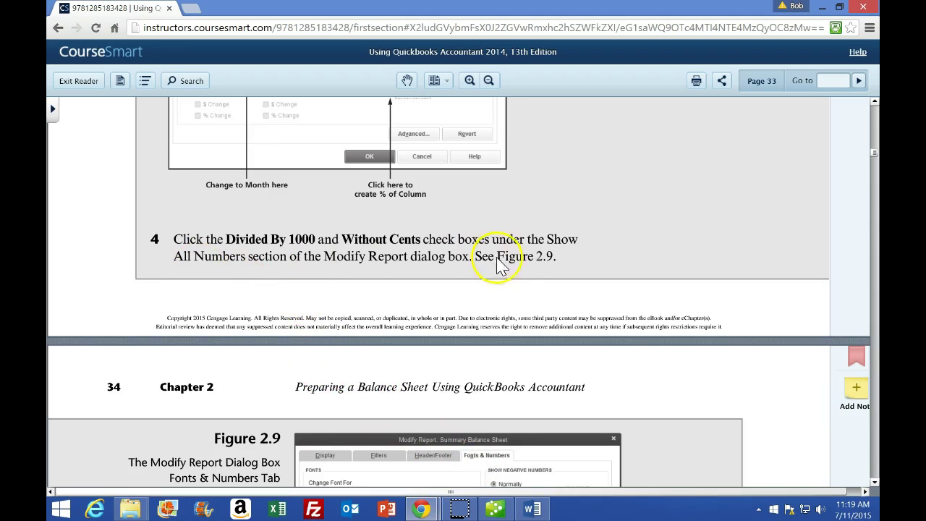
scroll(335, 280, "down", 1)
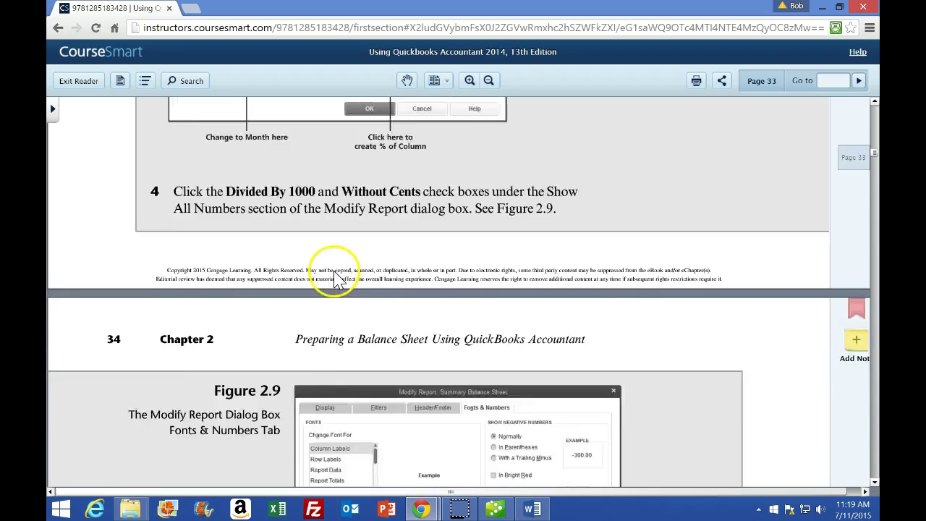
scroll(335, 280, "down", 3)
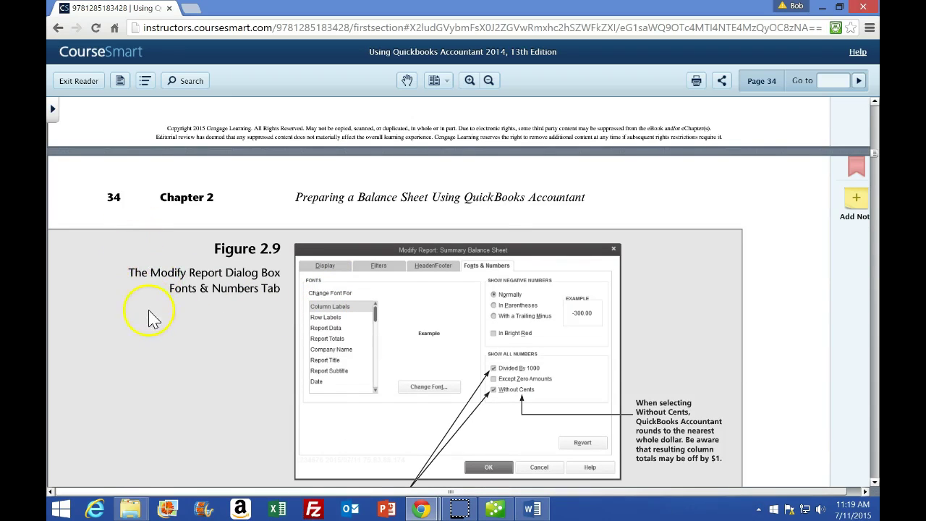
scroll(149, 316, "down", 1)
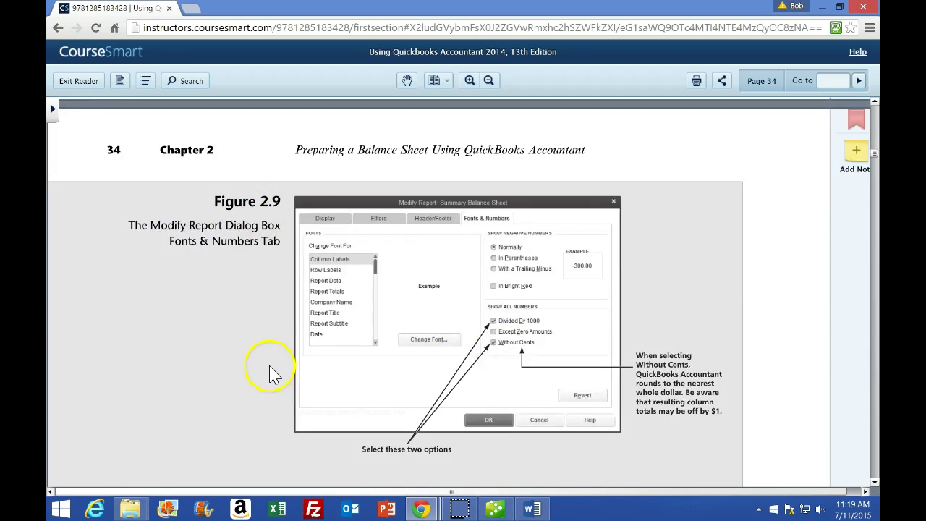
scroll(271, 370, "down", 2)
scroll(272, 371, "down", 2)
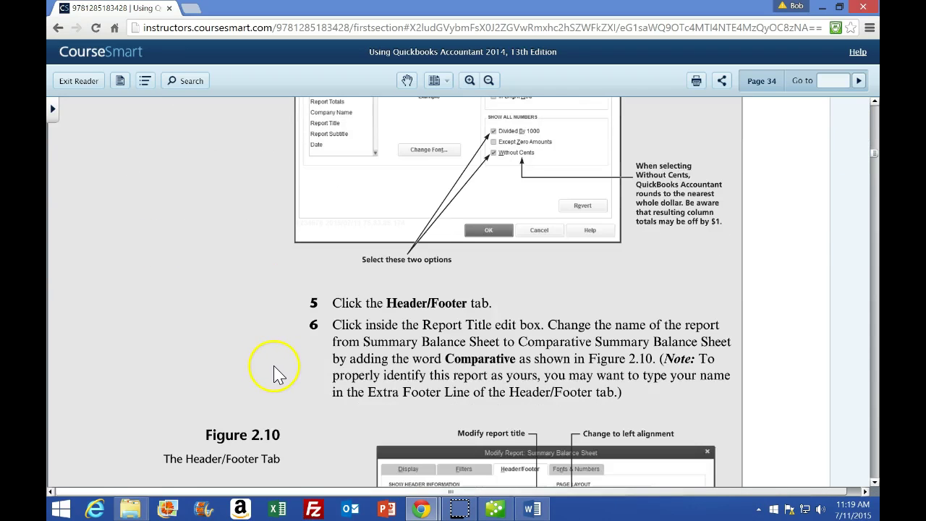
scroll(277, 374, "down", 1)
scroll(281, 372, "down", 1)
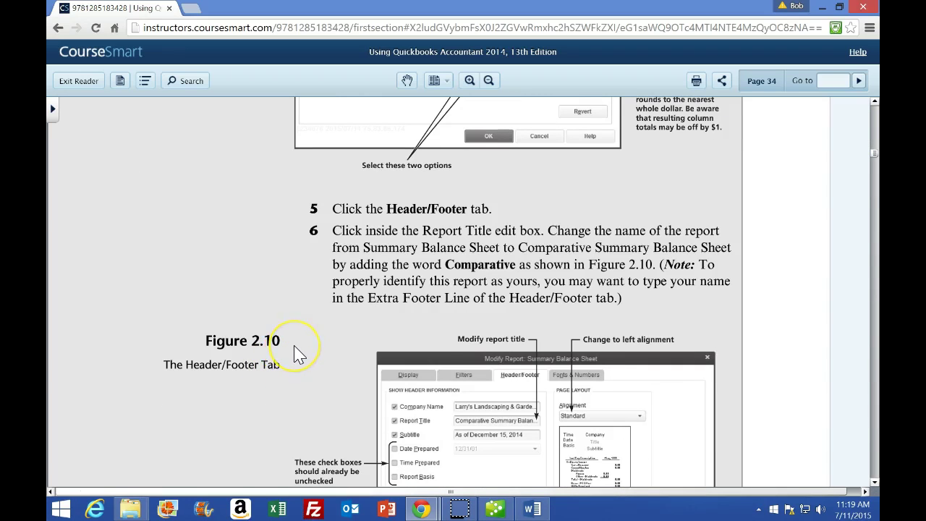
scroll(298, 355, "down", 1)
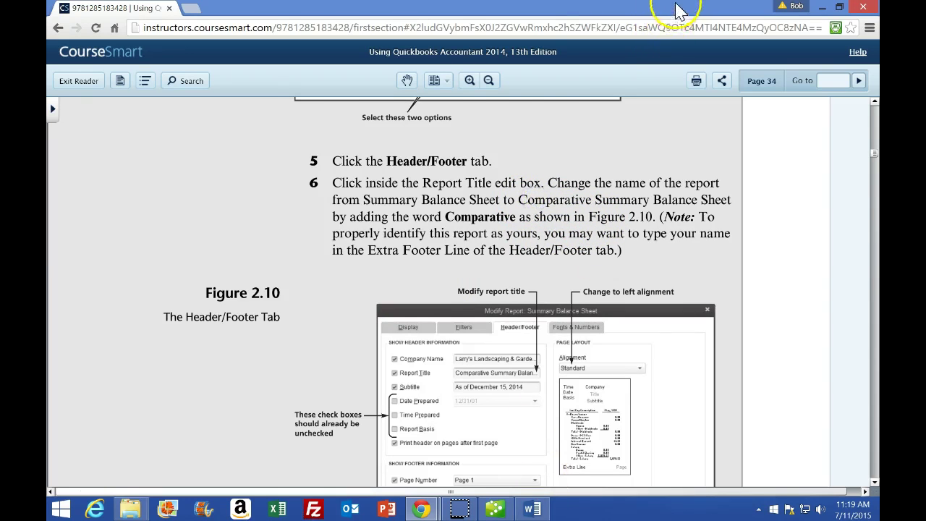
Step: Return to QuickBooks and change the report title in the header settings to Comparative Balance Sheet
left_click(822, 7)
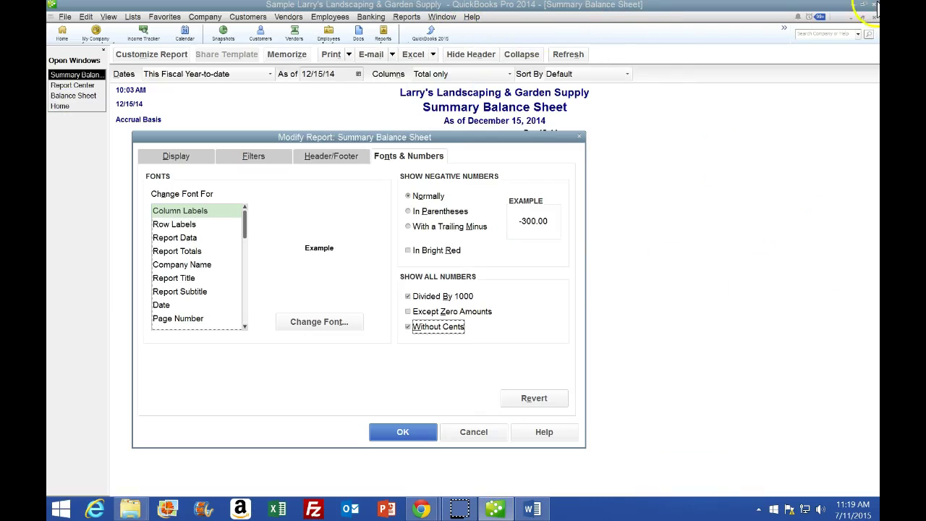
left_click(327, 157)
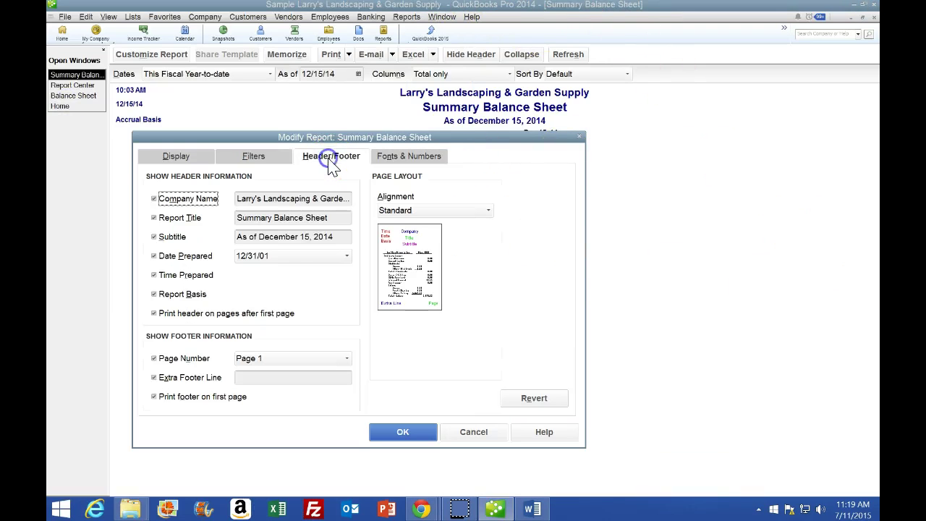
left_click(274, 217)
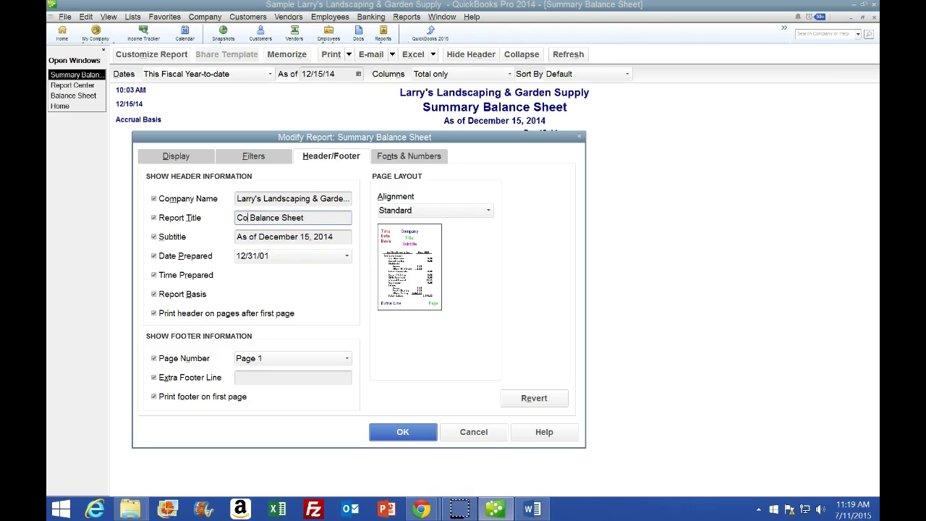
type("Comparative")
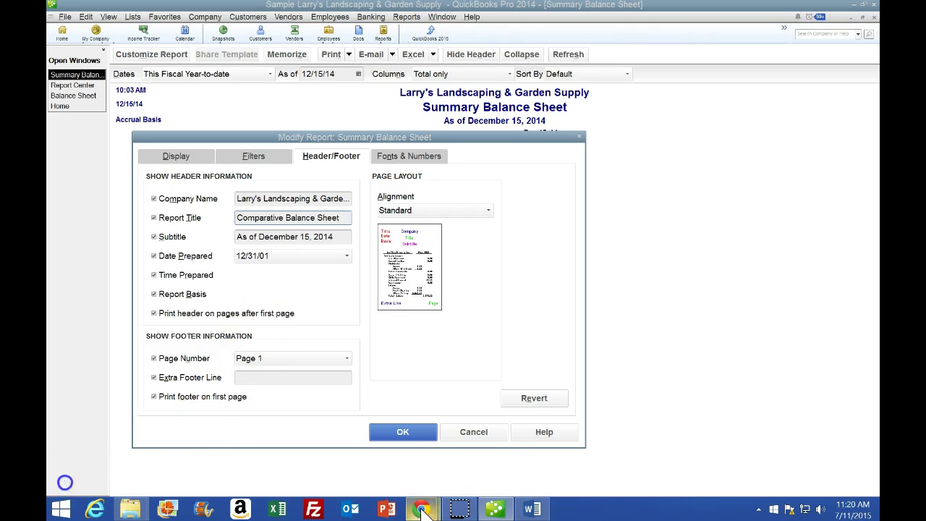
Step: Check Figure 2.10 in the textbook and turn off Date Prepared, Time Prepared and Report Basis in the report header in QuickBooks
left_click(421, 496)
left_click(418, 443)
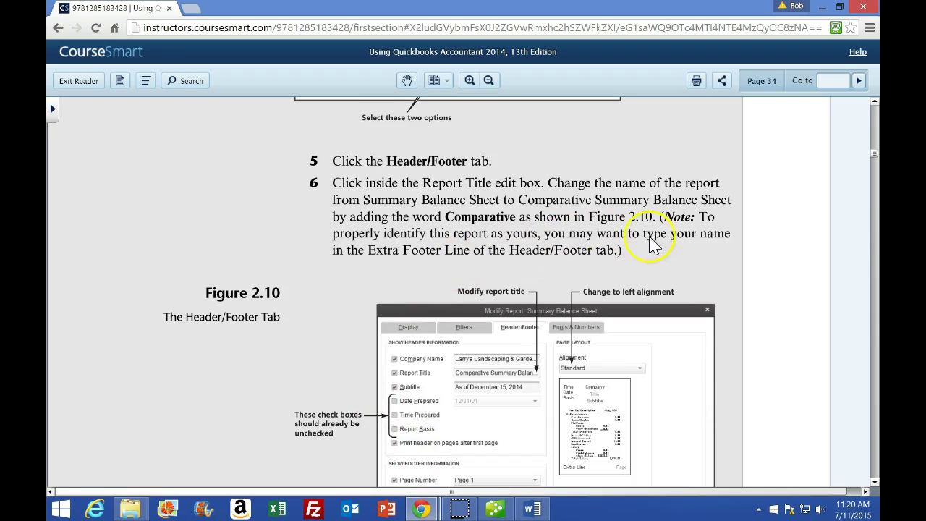
scroll(335, 375, "down", 2)
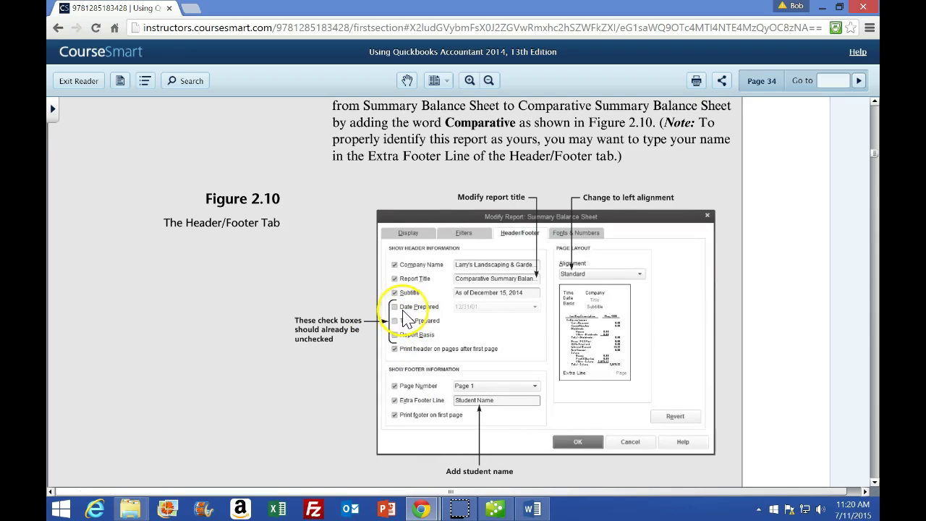
left_click(494, 508)
left_click(153, 256)
left_click(154, 275)
left_click(154, 293)
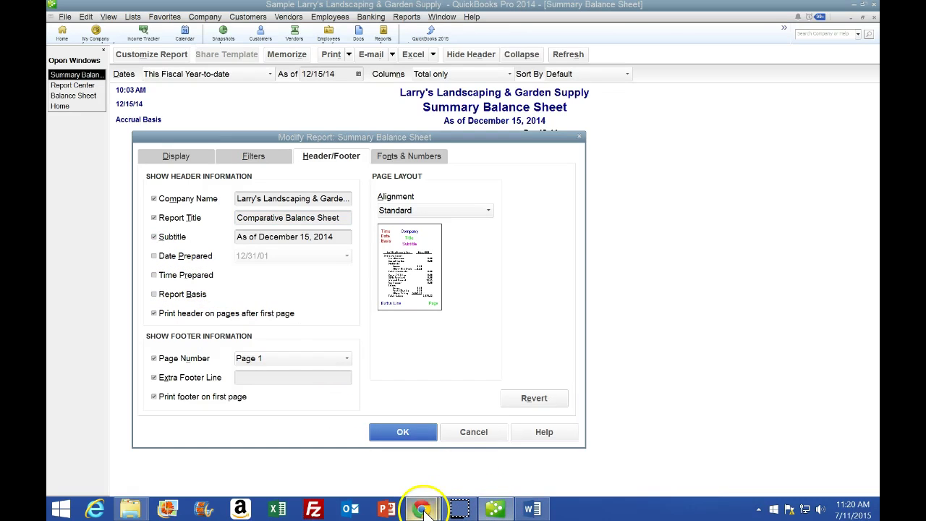
Step: Read instruction 7 in the textbook and set the report's page layout alignment to Left in QuickBooks
mouse_move(422, 509)
left_click(431, 463)
scroll(196, 352, "down", 2)
scroll(197, 353, "down", 1)
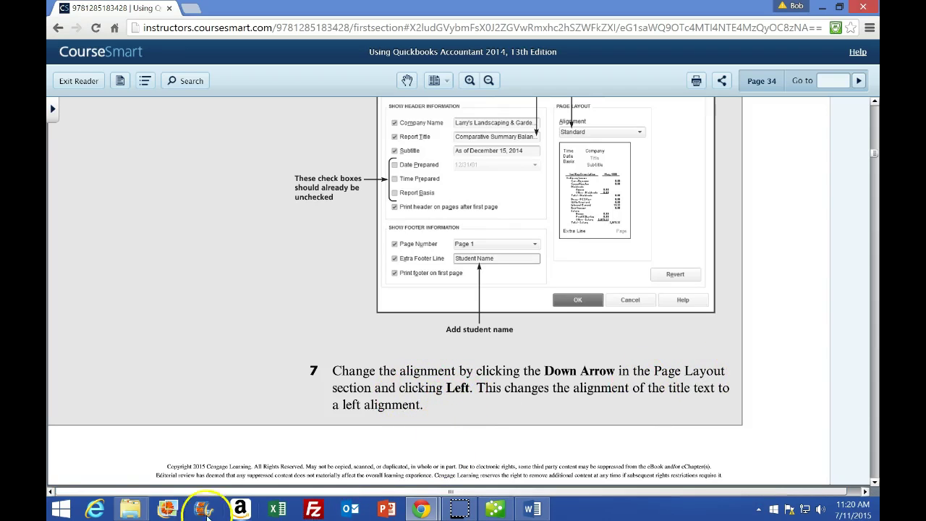
left_click(498, 505)
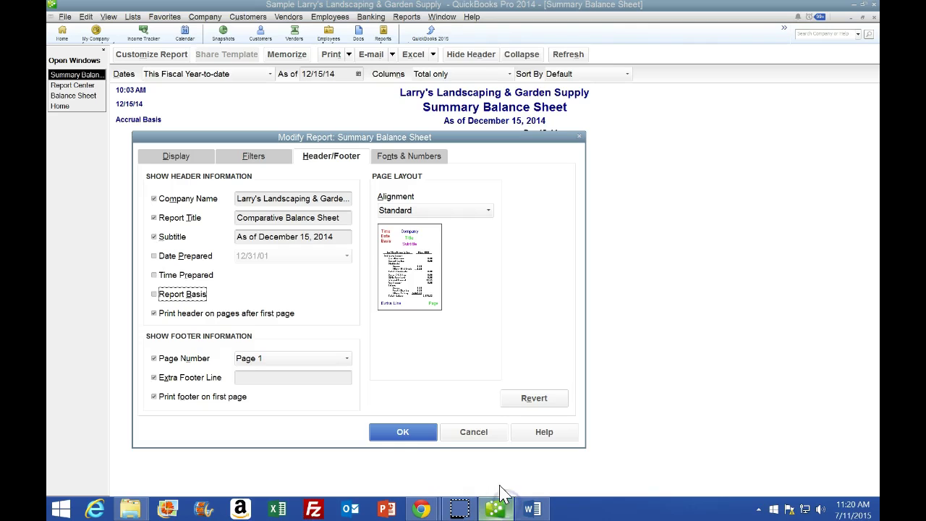
left_click(484, 213)
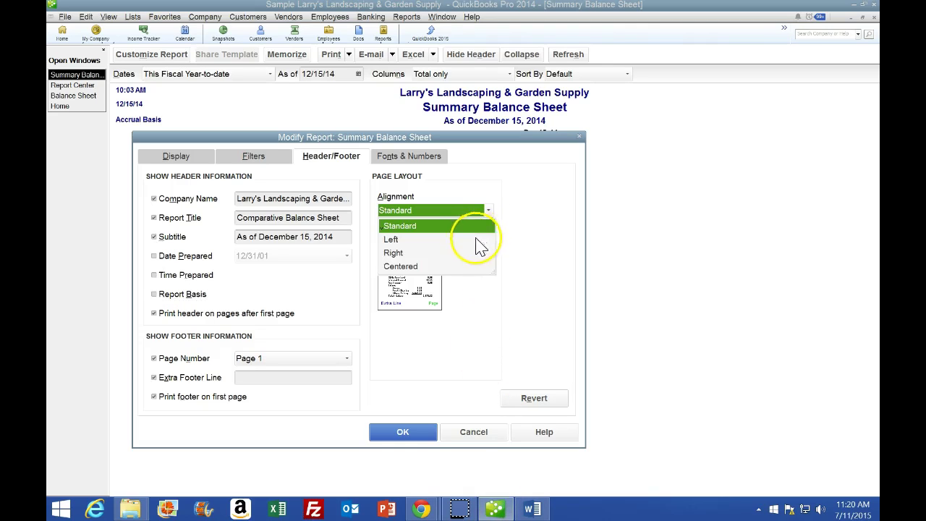
left_click(393, 239)
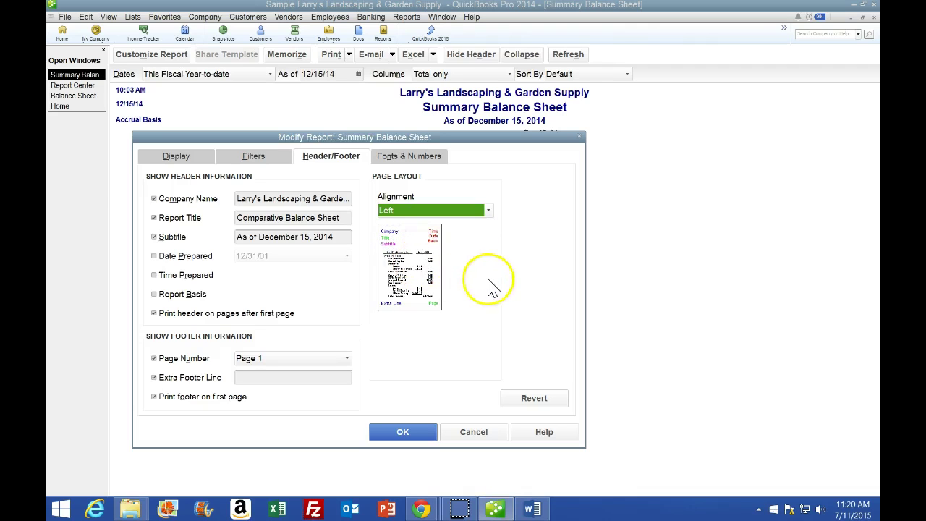
Step: Read instruction 8 on page 35 of the textbook in Chrome and apply the modified header and layout settings to the report in QuickBooks
left_click(494, 508)
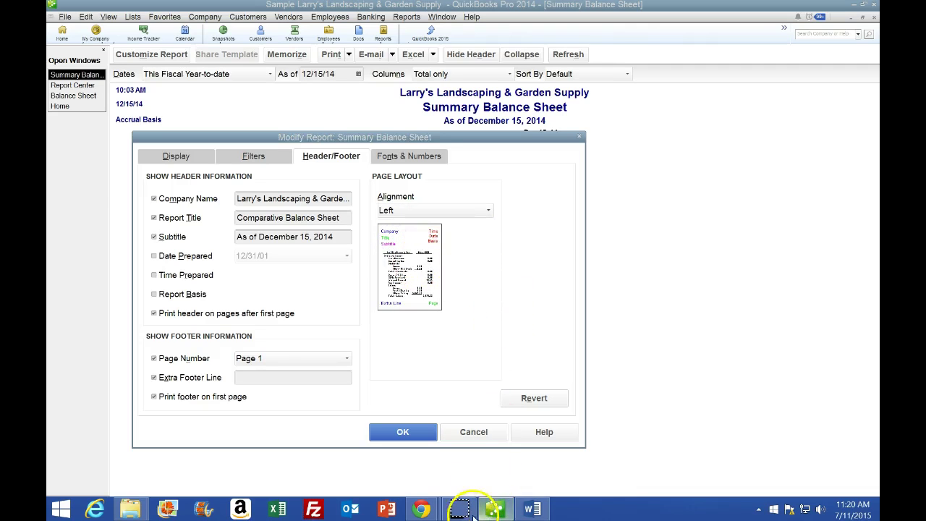
mouse_move(422, 502)
left_click(424, 444)
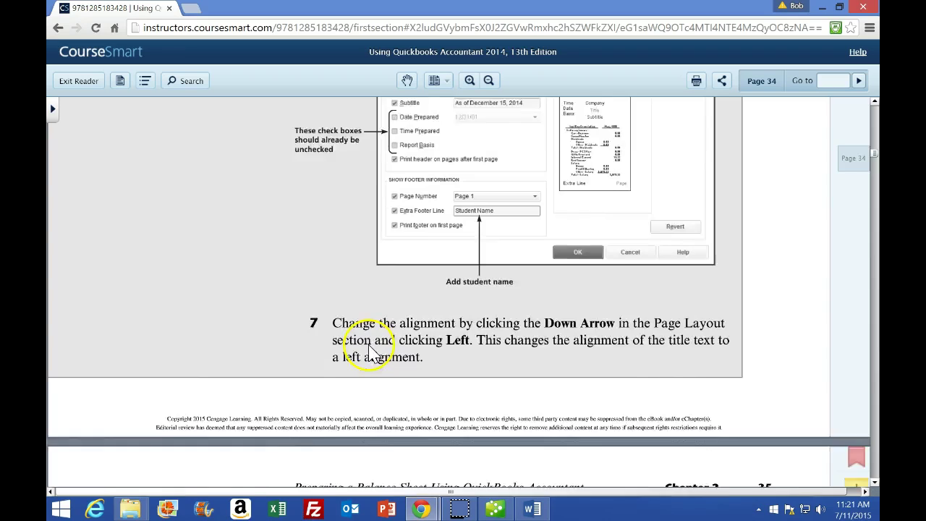
scroll(369, 354, "down", 1)
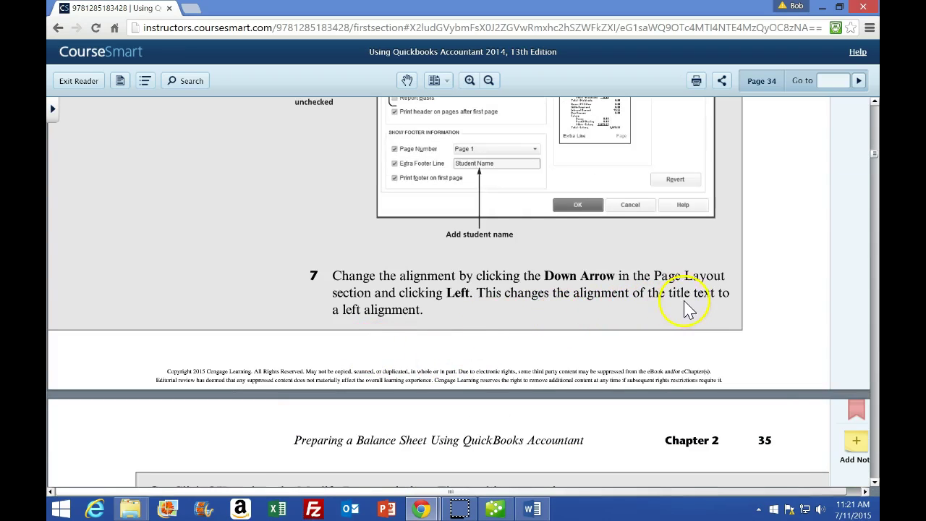
scroll(558, 352, "down", 6)
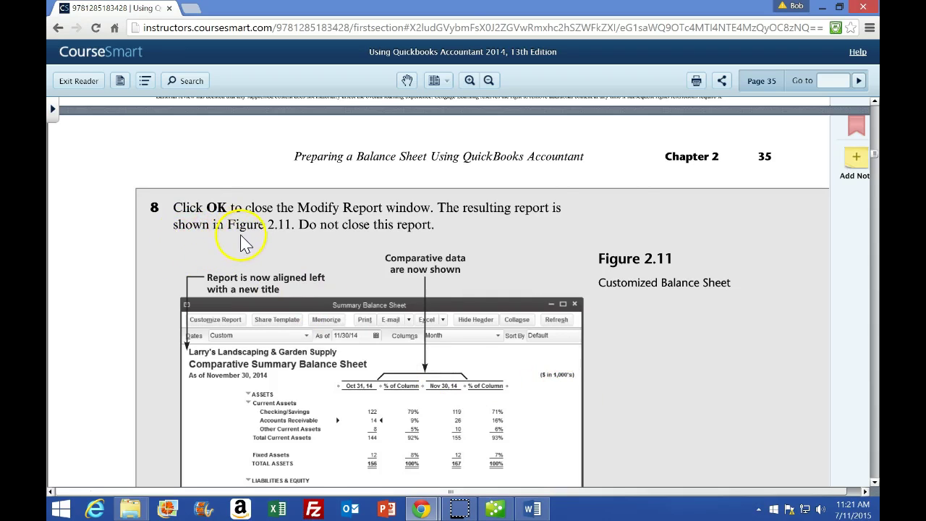
scroll(246, 246, "down", 1)
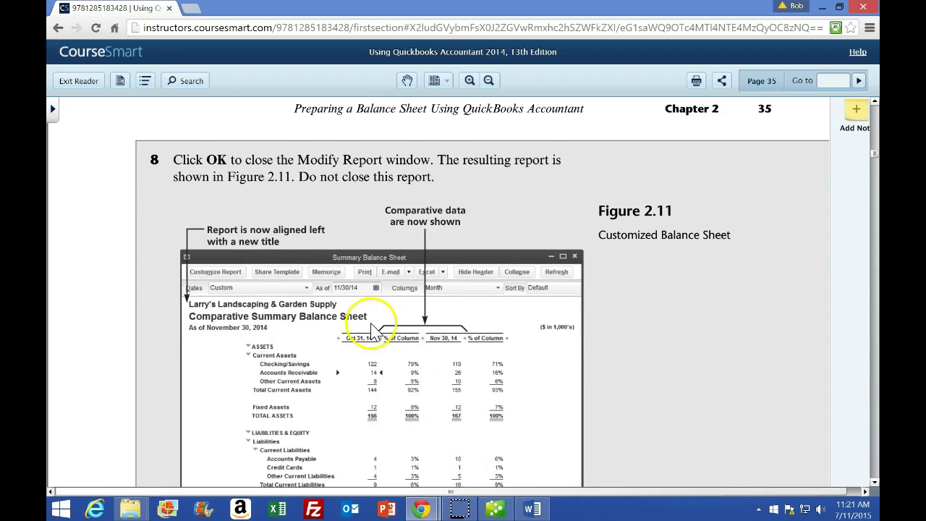
left_click(497, 508)
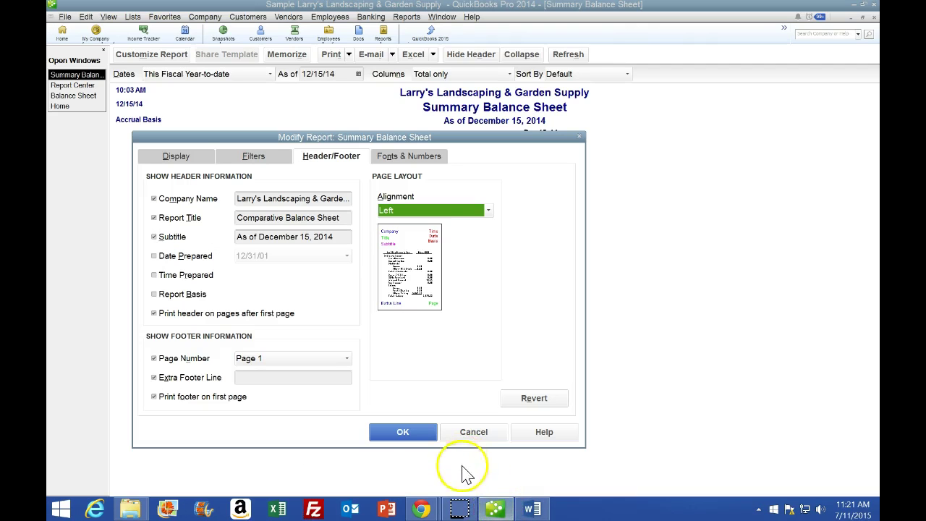
left_click(405, 434)
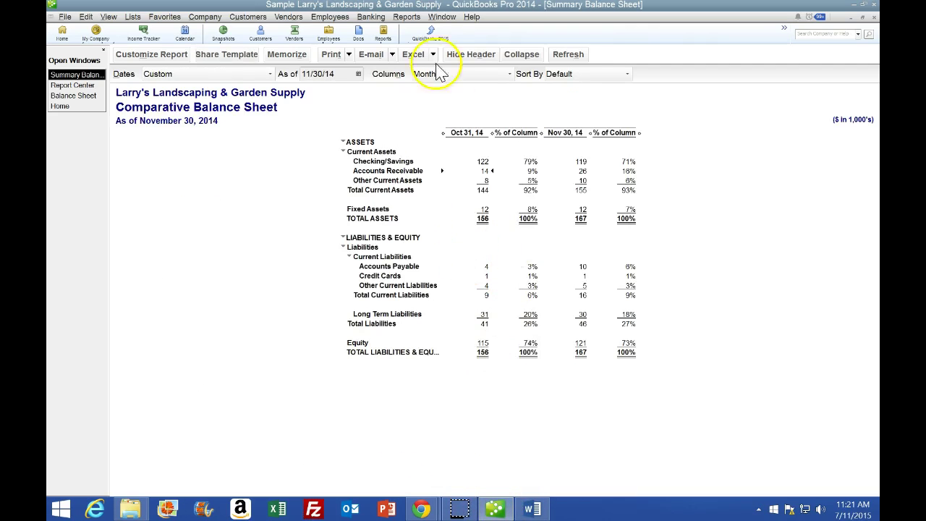
Step: Compare Figure 2.11 in the textbook side by side with the customized balance sheet in QuickBooks, and restore both windows to full size
key("alt+Tab")
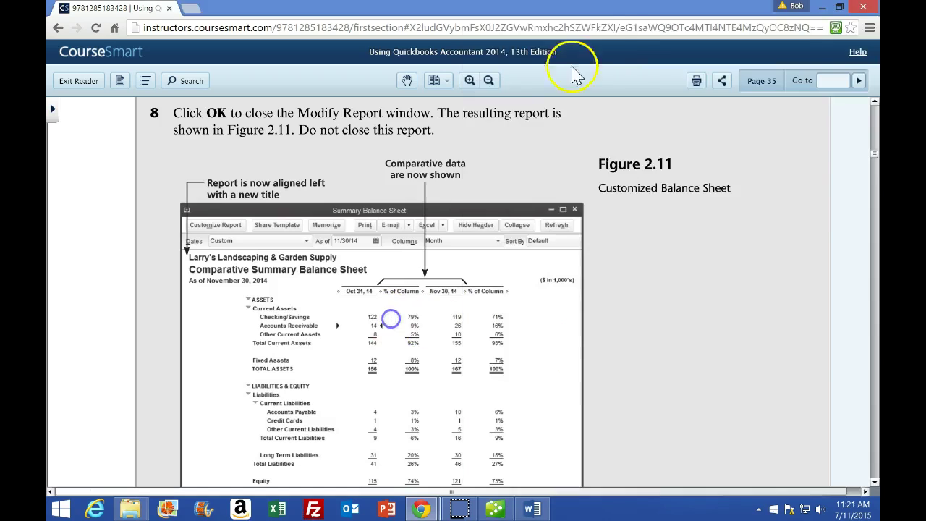
key("super+Left")
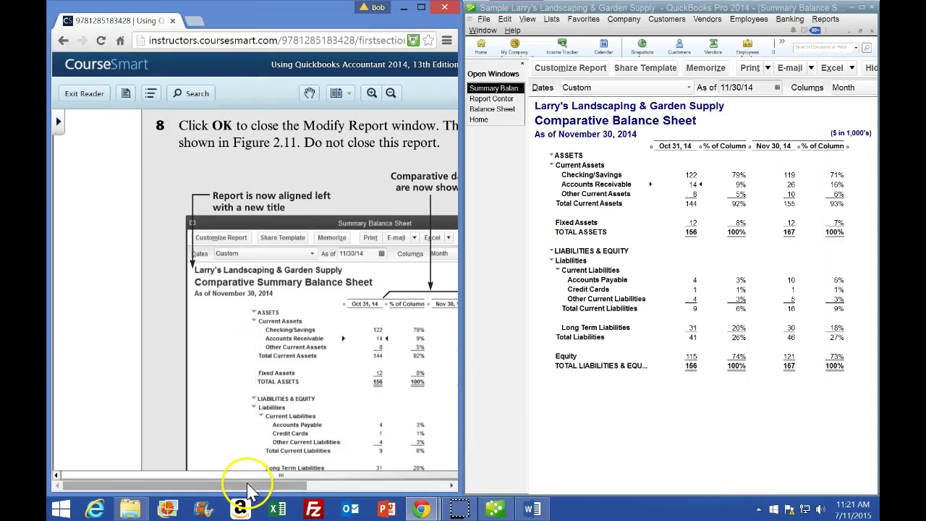
left_click_drag(249, 492, 311, 483)
left_click(660, 331)
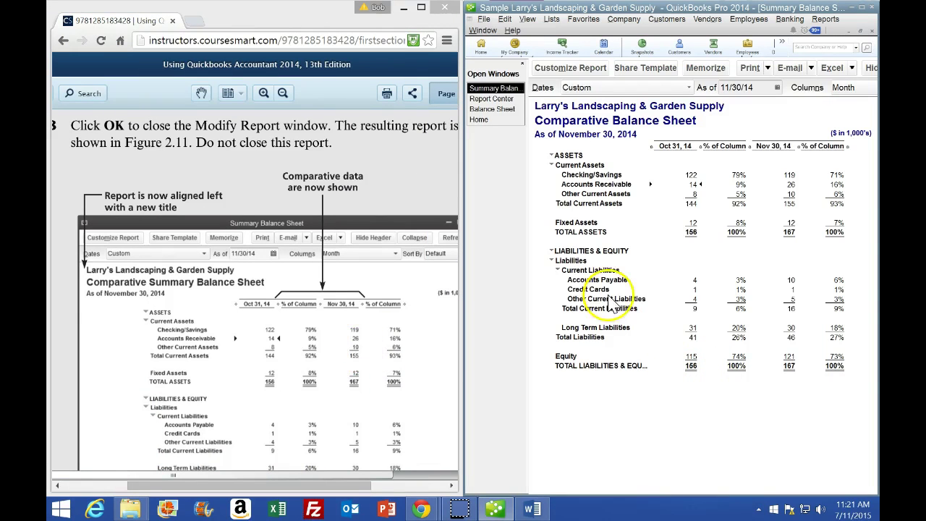
left_click_drag(860, 11, 706, 11)
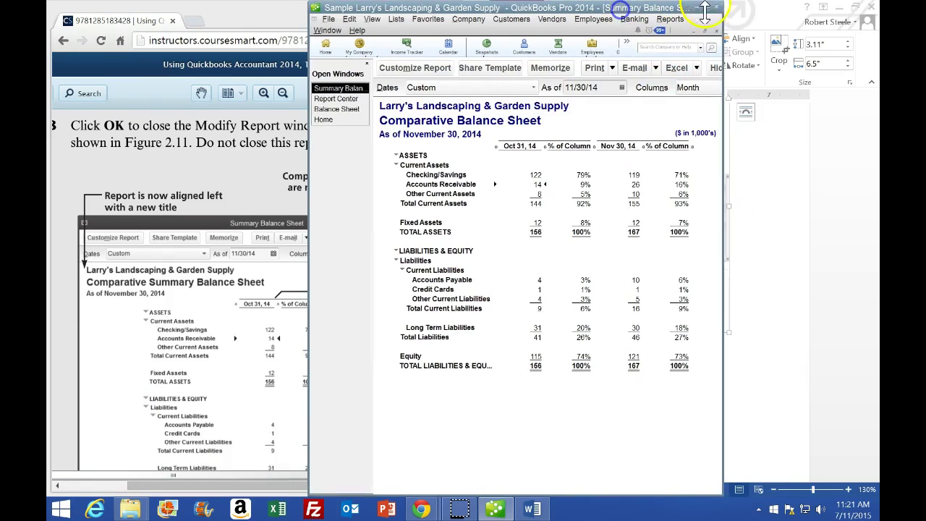
left_click(705, 8)
mouse_move(422, 509)
left_click(423, 434)
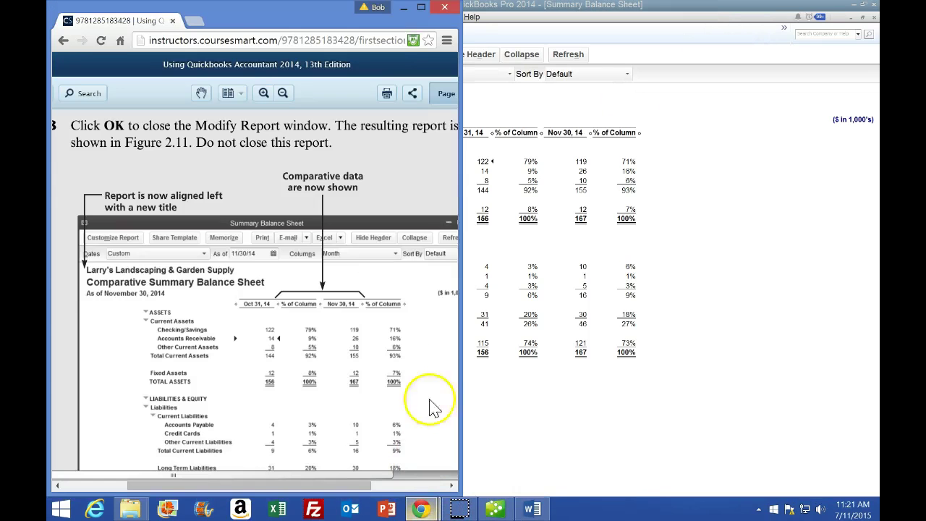
left_click(420, 13)
Step: Read the textbook's page 36 instructions for memorizing a report and open the memorized list for editing from the QuickBooks Report Center
scroll(239, 231, "down", 7)
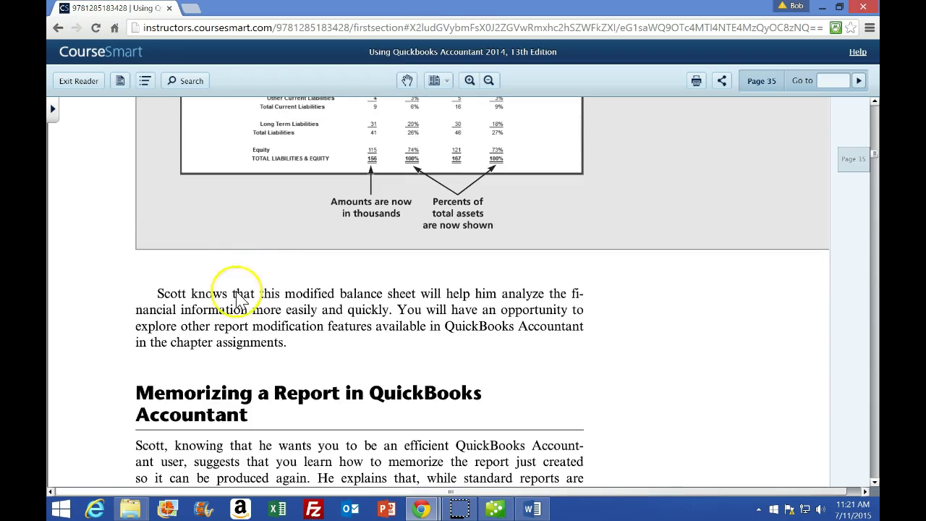
scroll(239, 304, "down", 1)
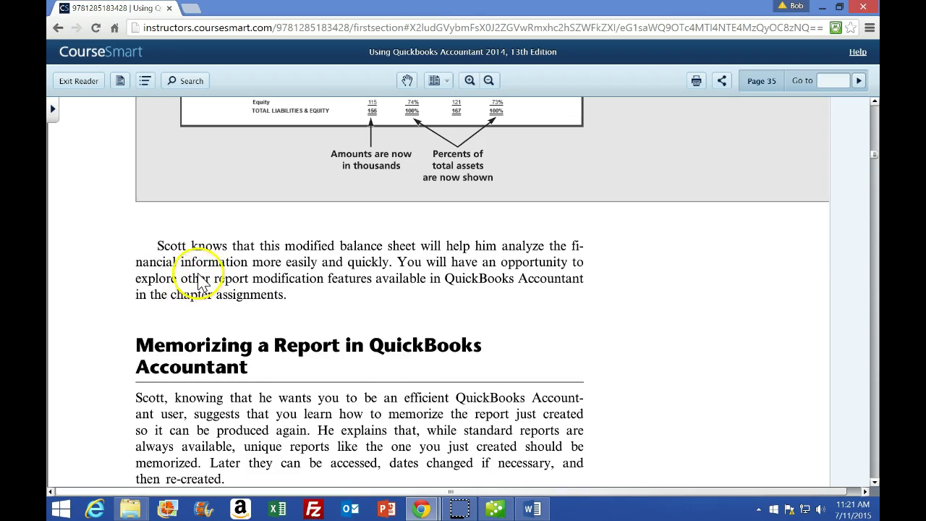
scroll(195, 330, "down", 7)
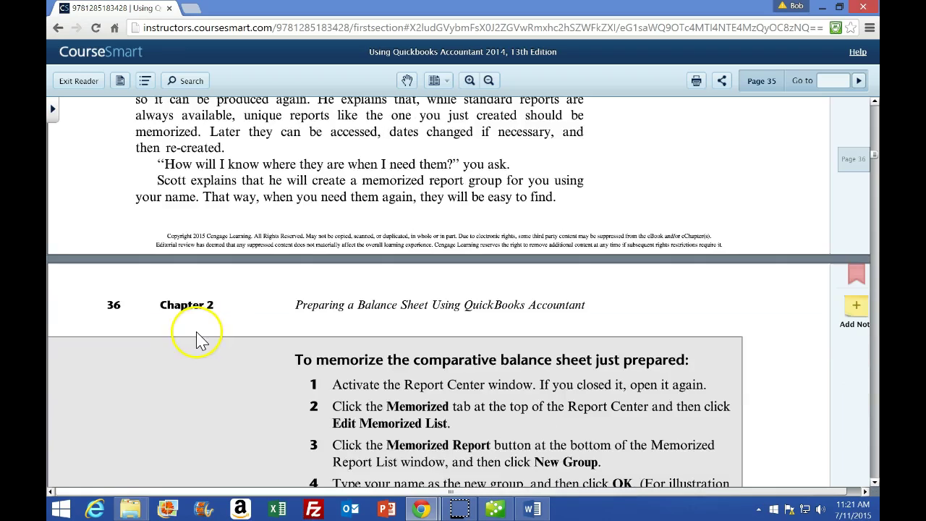
scroll(201, 339, "down", 3)
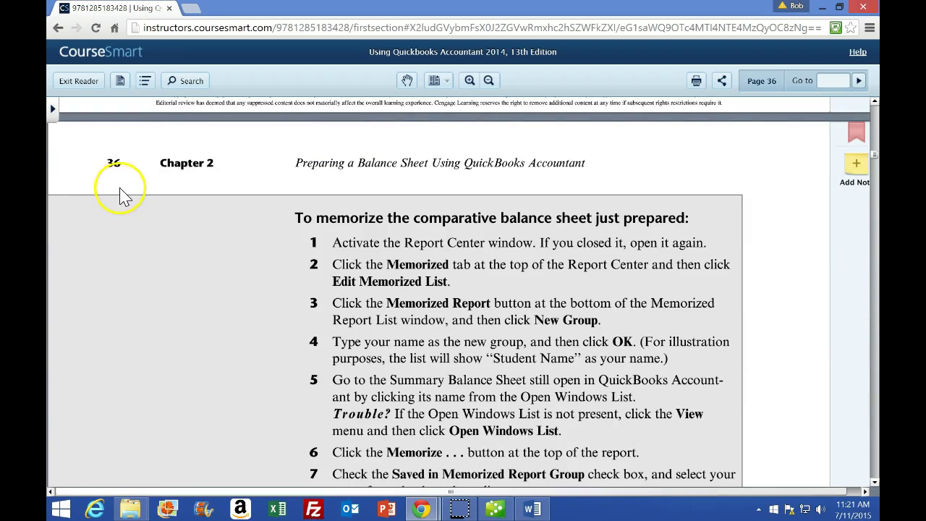
scroll(243, 287, "down", 1)
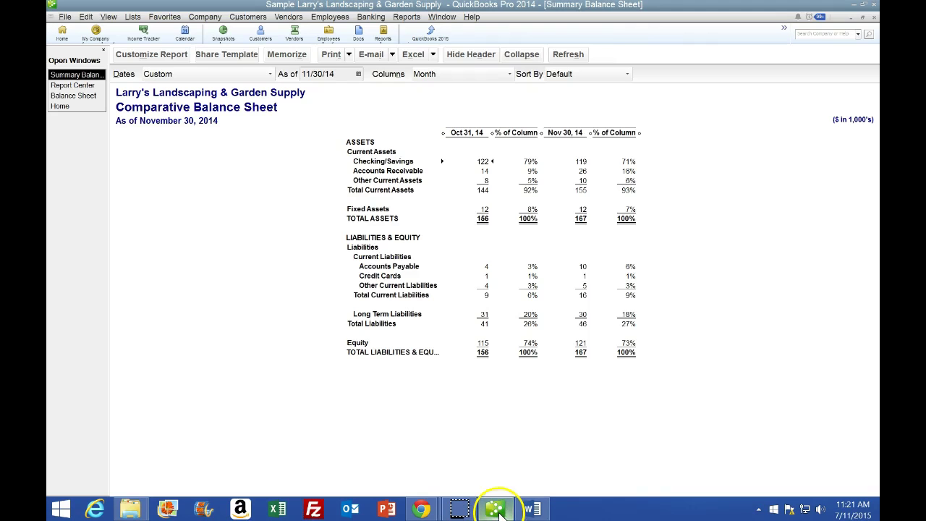
left_click(494, 509)
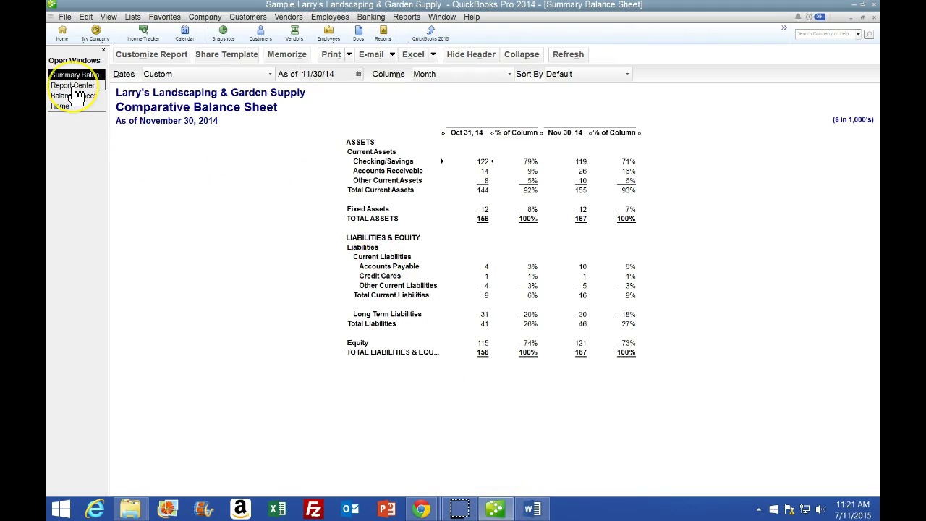
left_click(383, 33)
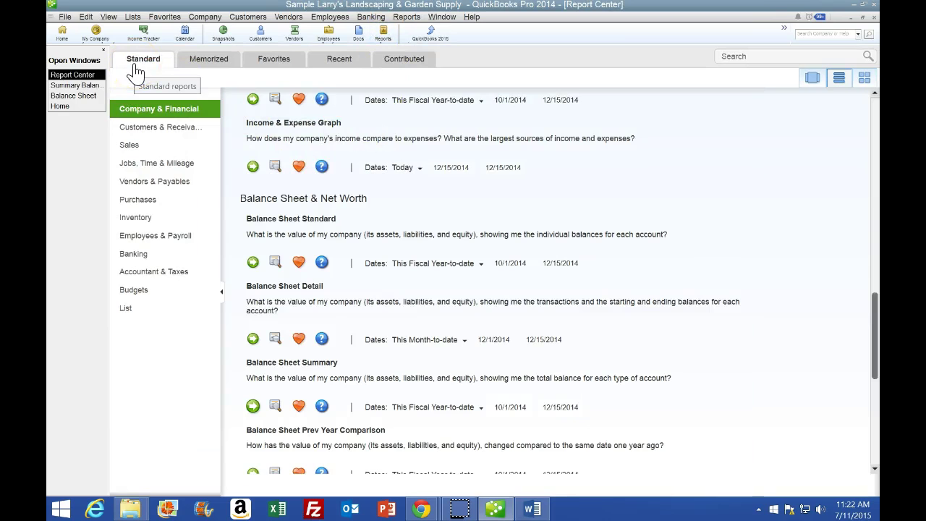
left_click(206, 65)
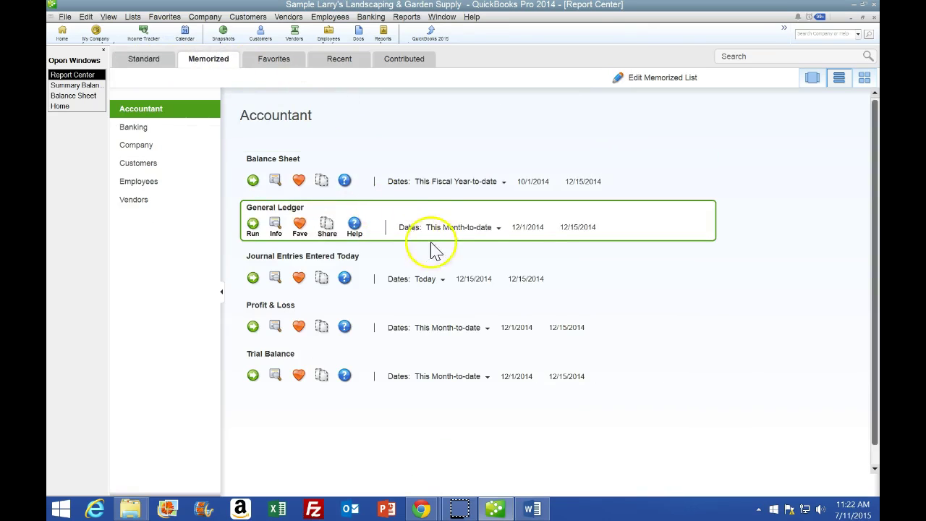
left_click(499, 510)
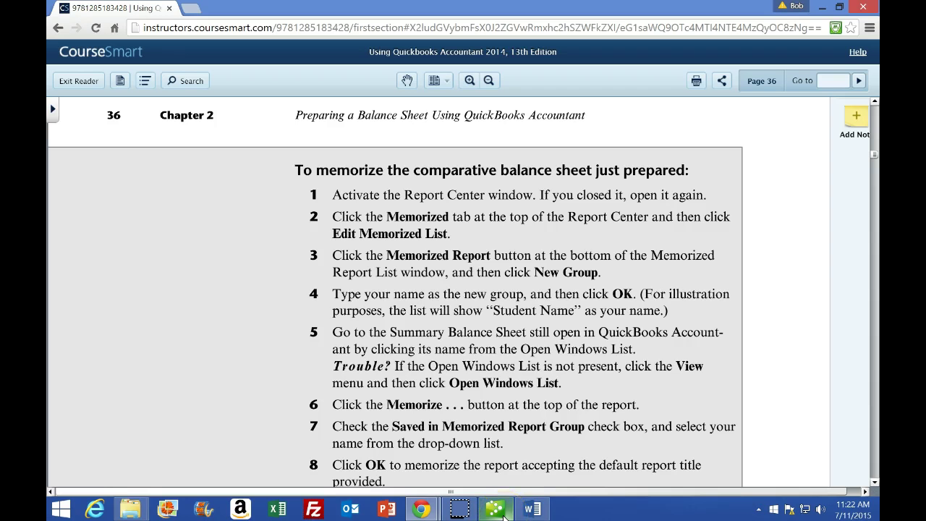
left_click(499, 510)
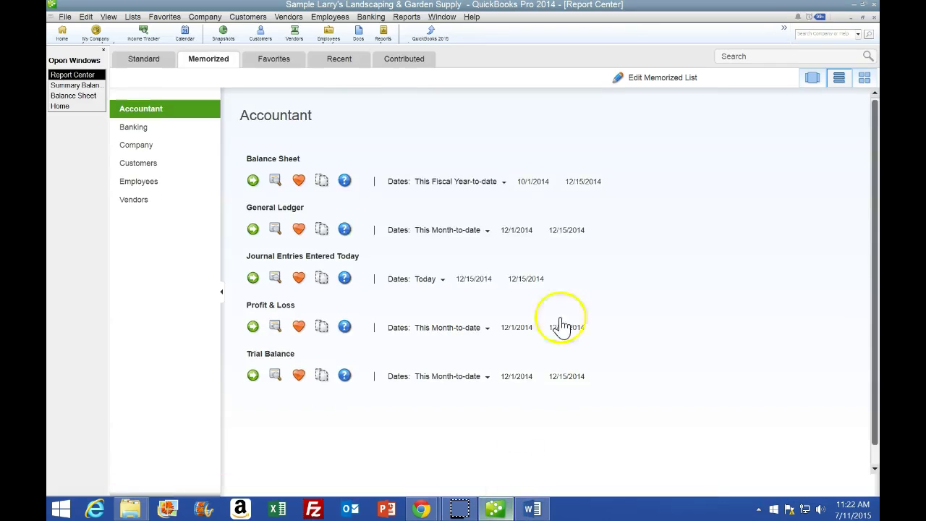
left_click(622, 81)
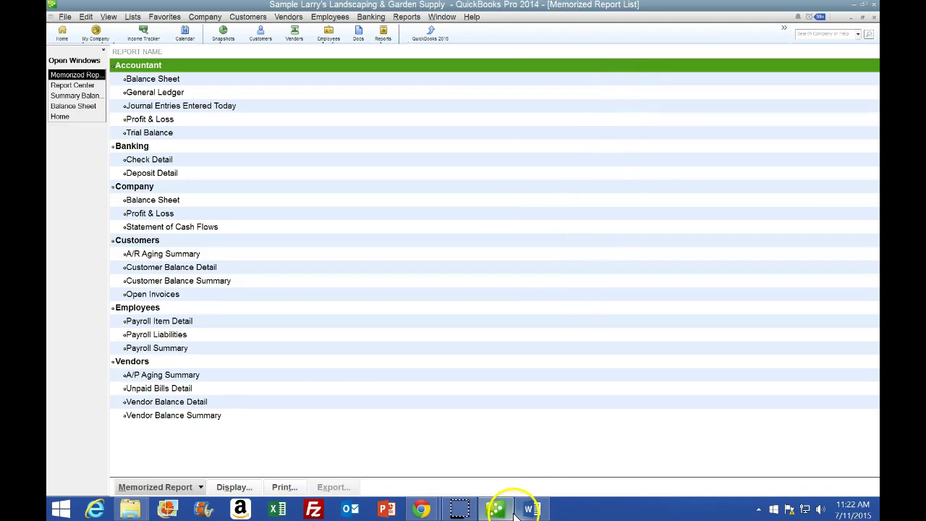
Step: Check instructions 3 and 4 in the textbook and create a new memorized report group in QuickBooks under the student's own full name
left_click(497, 509)
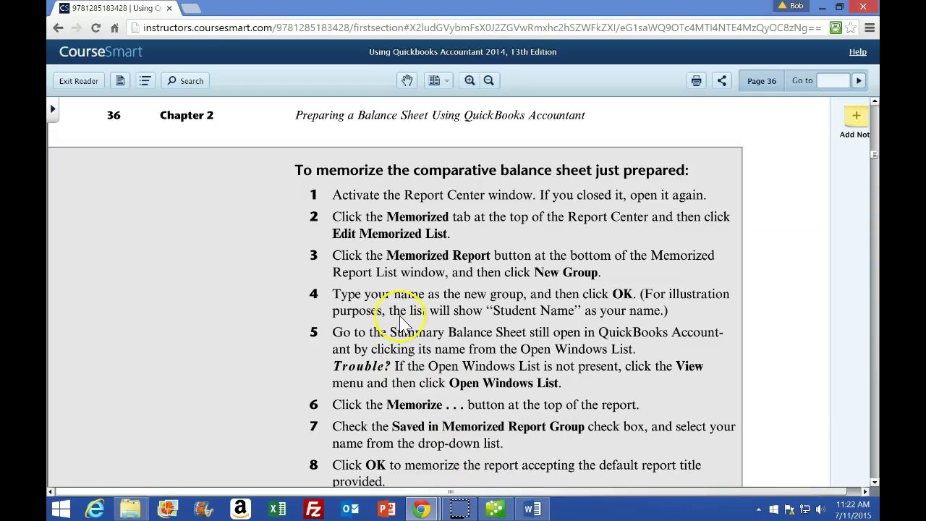
scroll(252, 312, "down", 1)
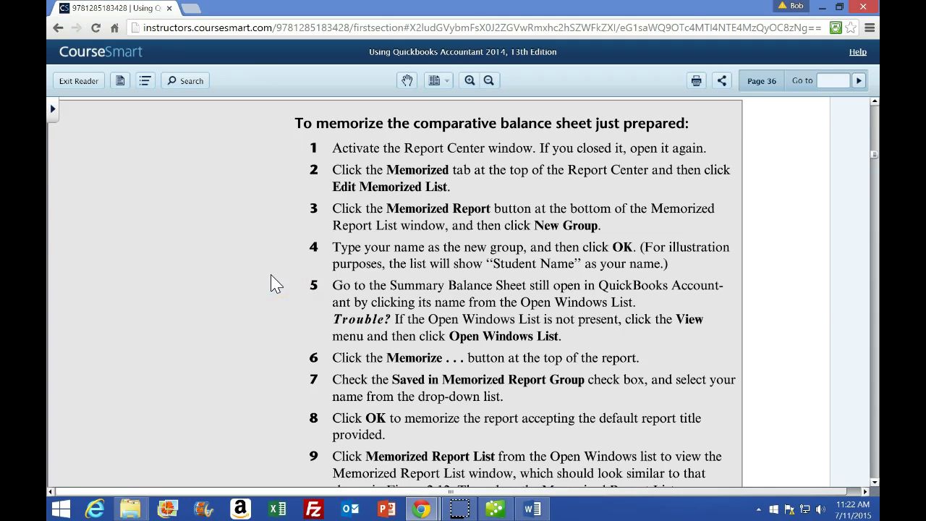
left_click(496, 509)
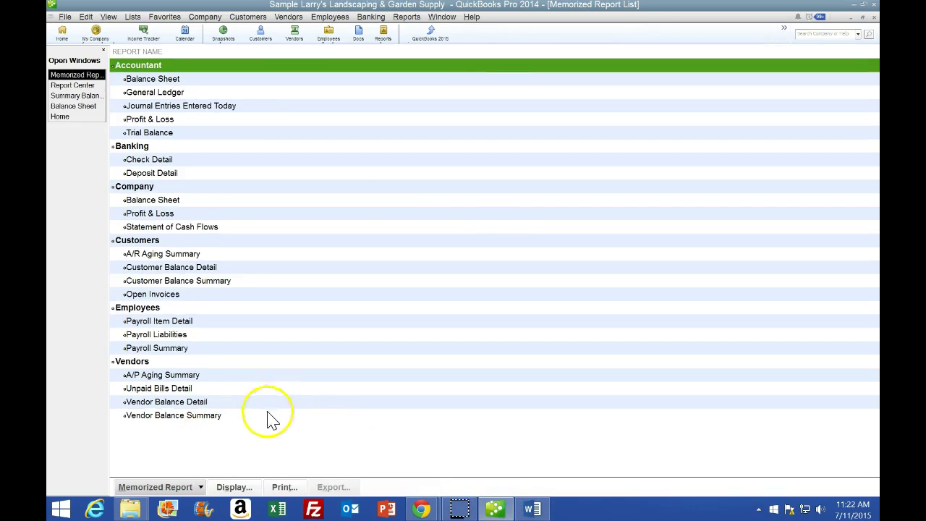
left_click(201, 488)
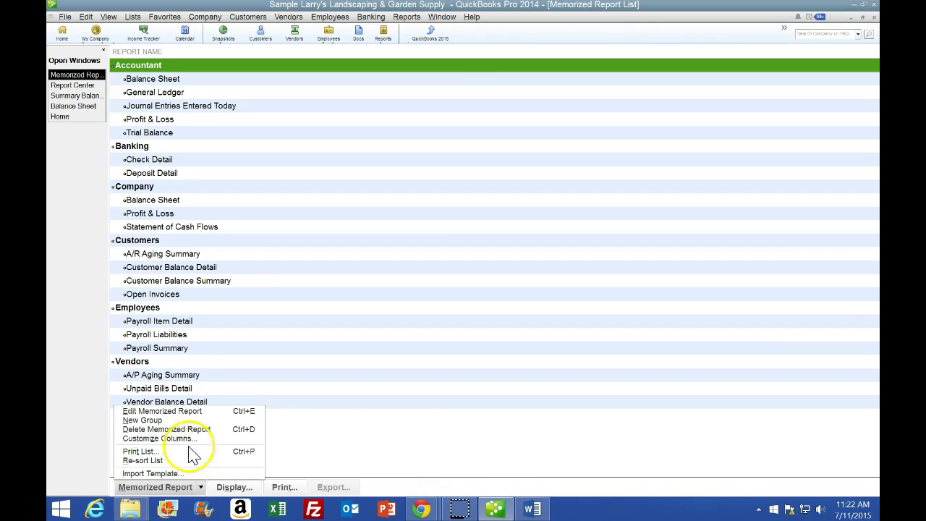
left_click(186, 421)
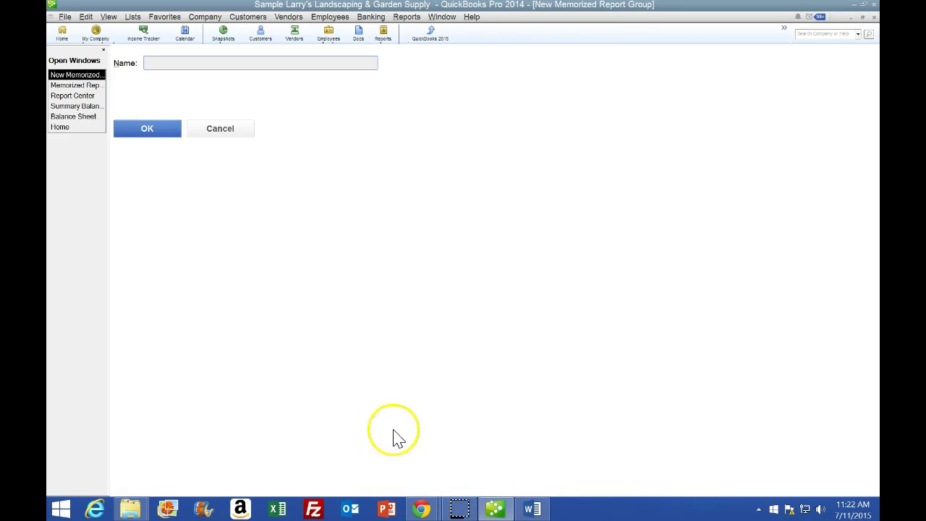
left_click(494, 508)
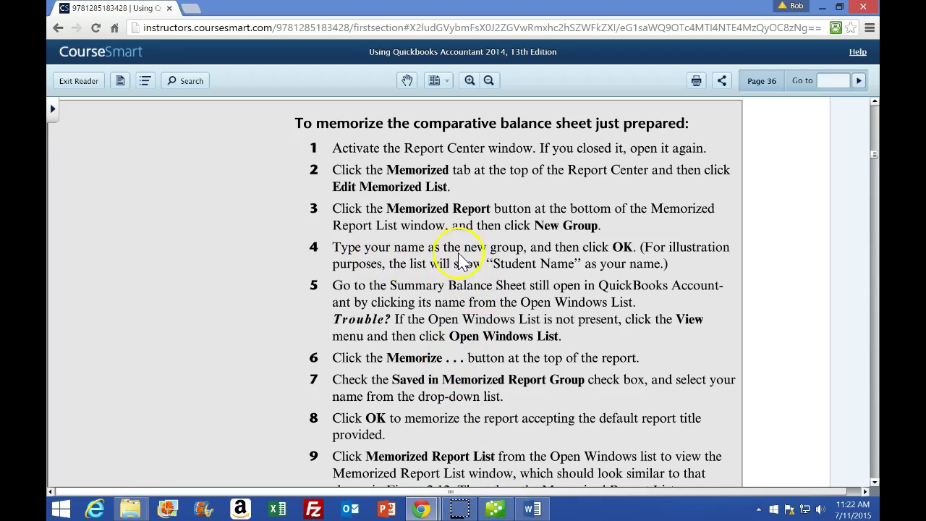
left_click(495, 508)
left_click(189, 63)
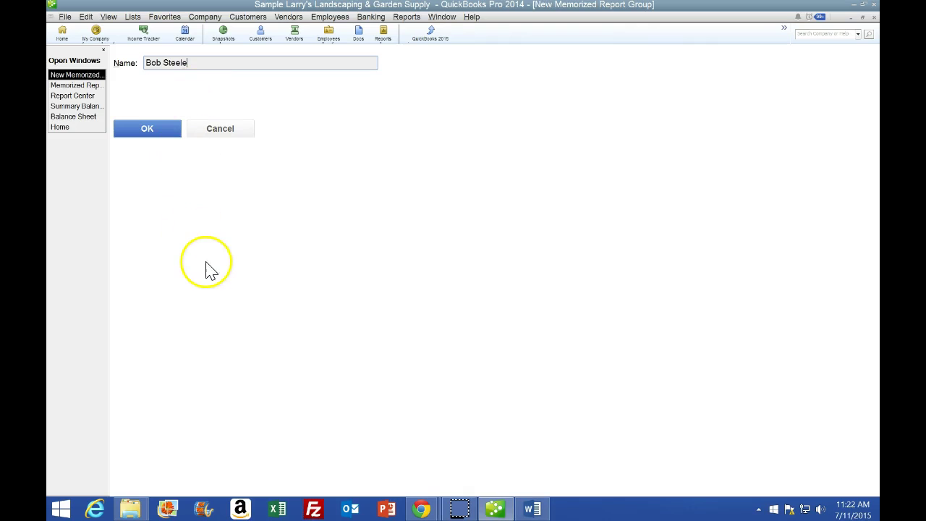
left_click(154, 130)
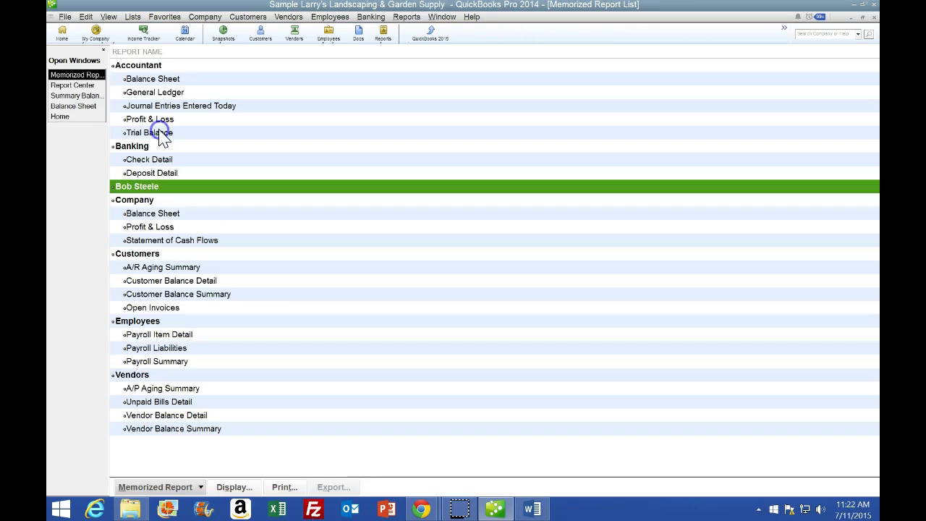
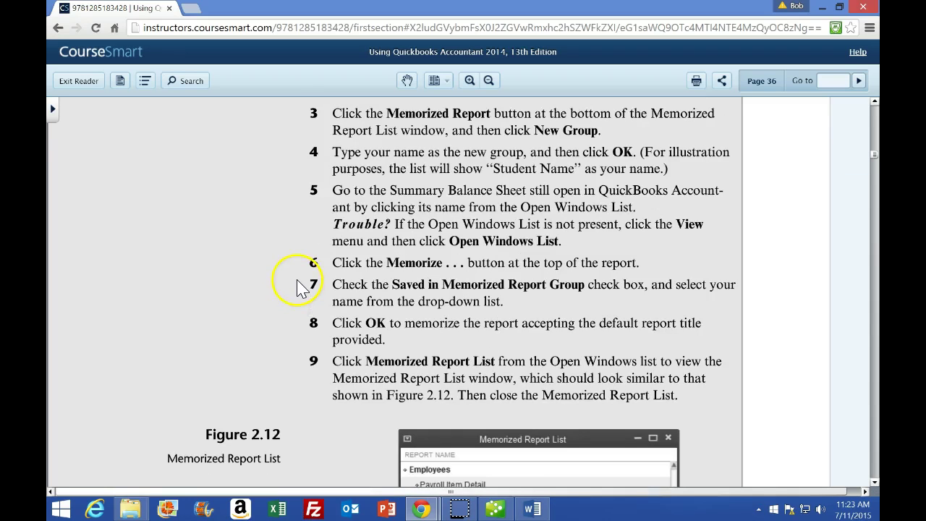
Step: Bring up the open Summary Balance Sheet in QuickBooks and consult textbook instructions 6 to 8 in Chrome for memorizing it
left_click(495, 508)
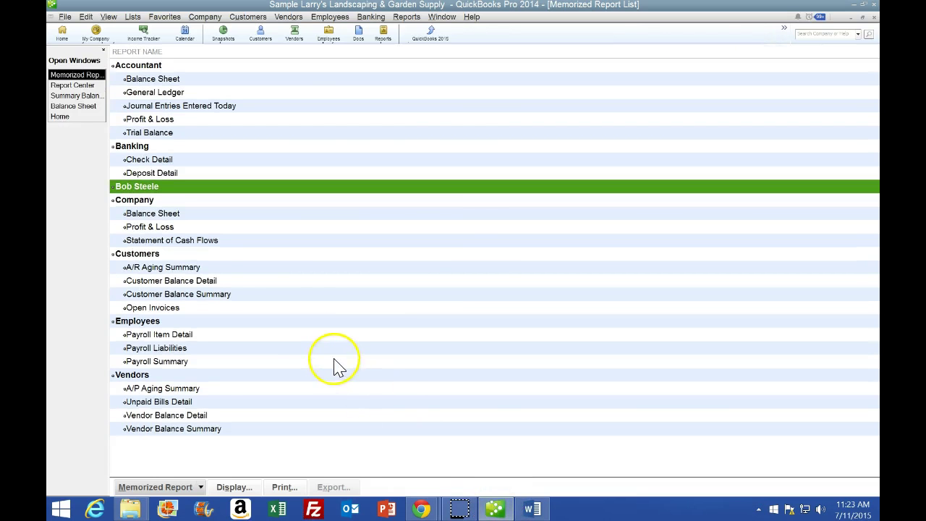
left_click(81, 106)
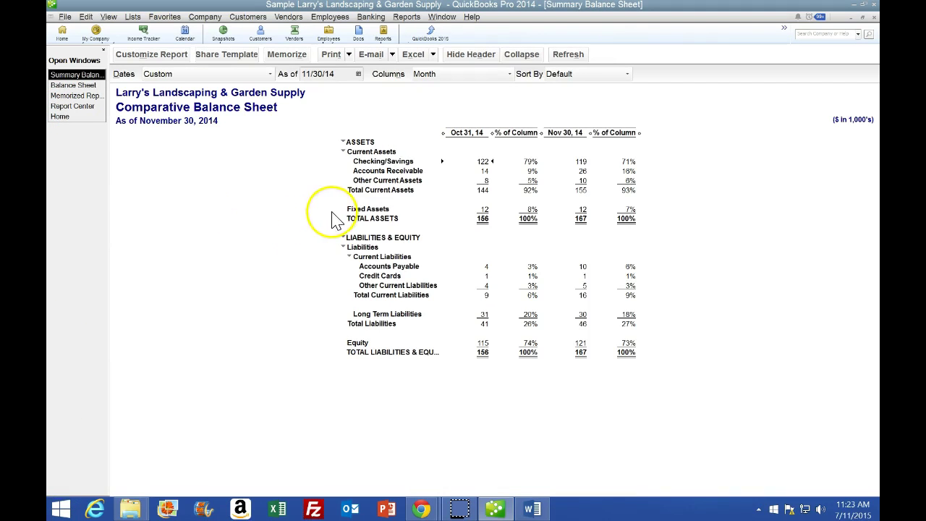
left_click(495, 510)
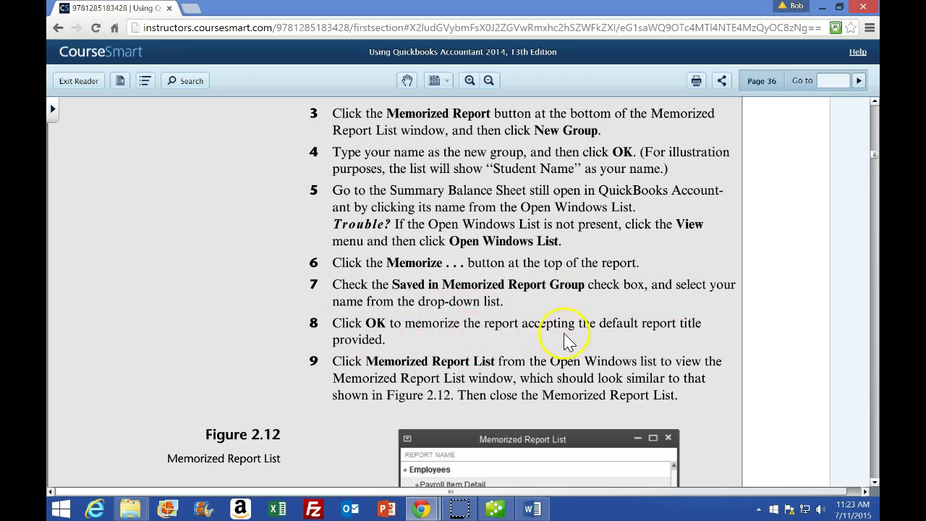
Step: Read textbook instructions 8 and 9 with Figure 2.12, and memorize the Comparative Balance Sheet in QuickBooks under the report group bearing the student's name
scroll(592, 336, "down", 1)
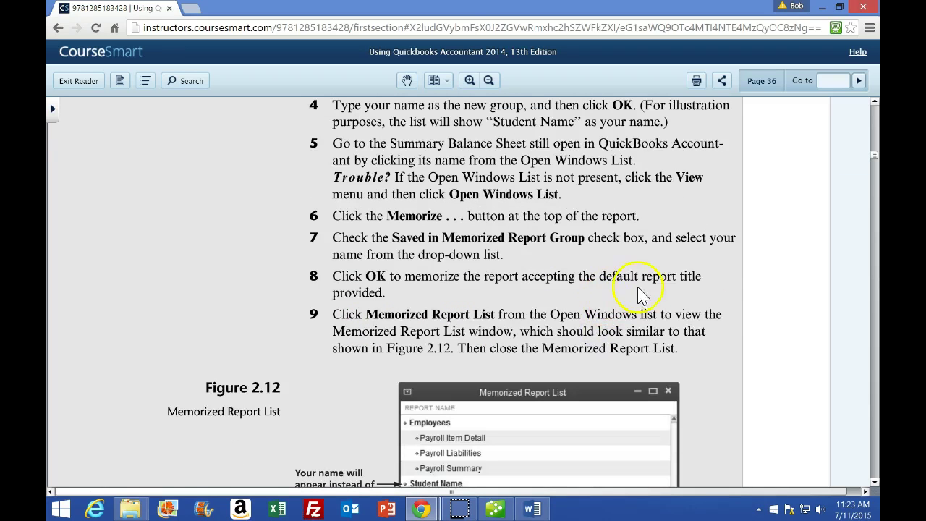
scroll(619, 313, "down", 1)
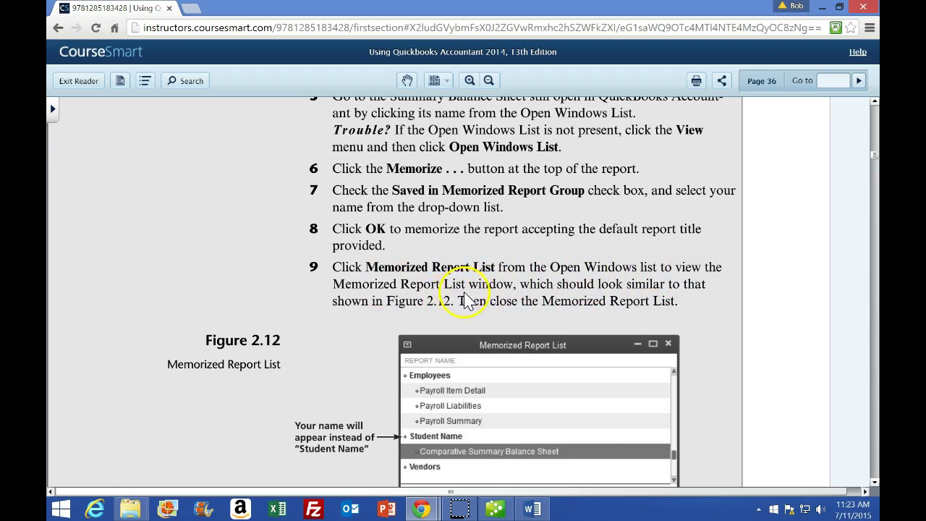
scroll(467, 300, "down", 1)
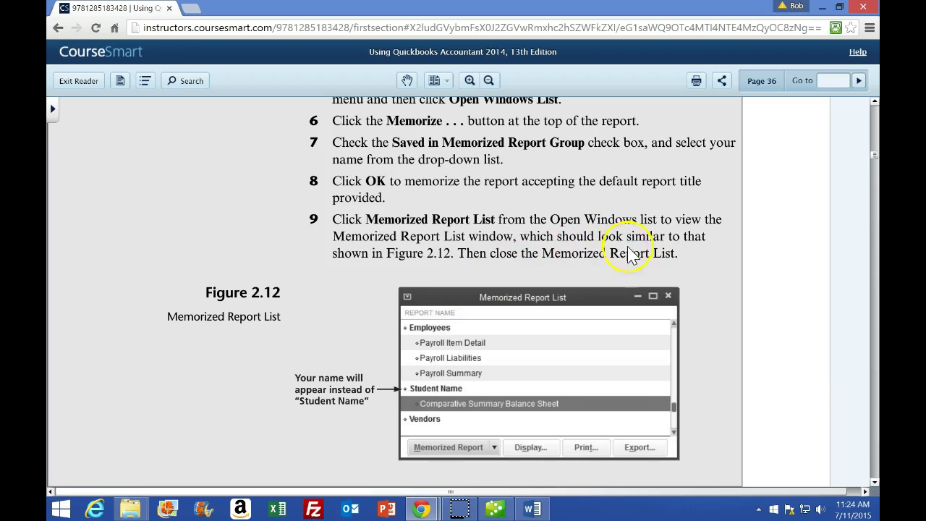
scroll(430, 275, "down", 2)
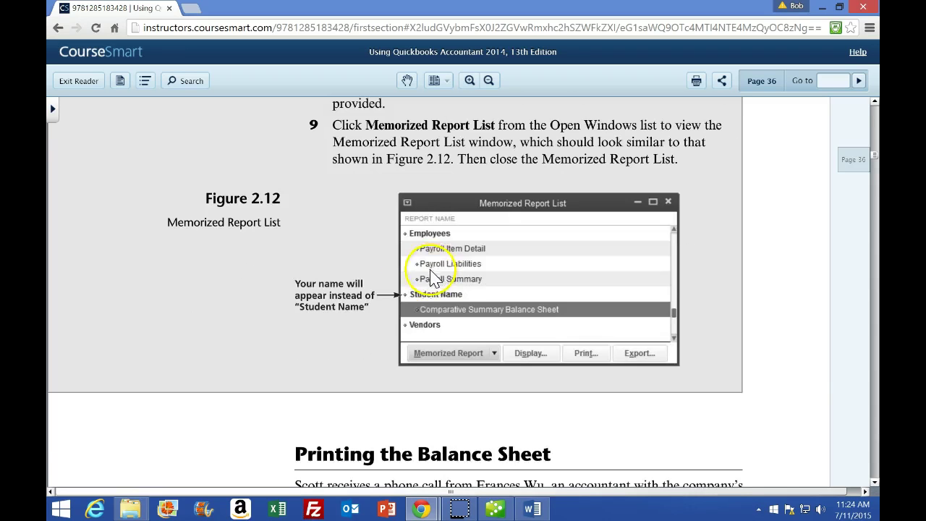
scroll(368, 416, "down", 1)
left_click(494, 508)
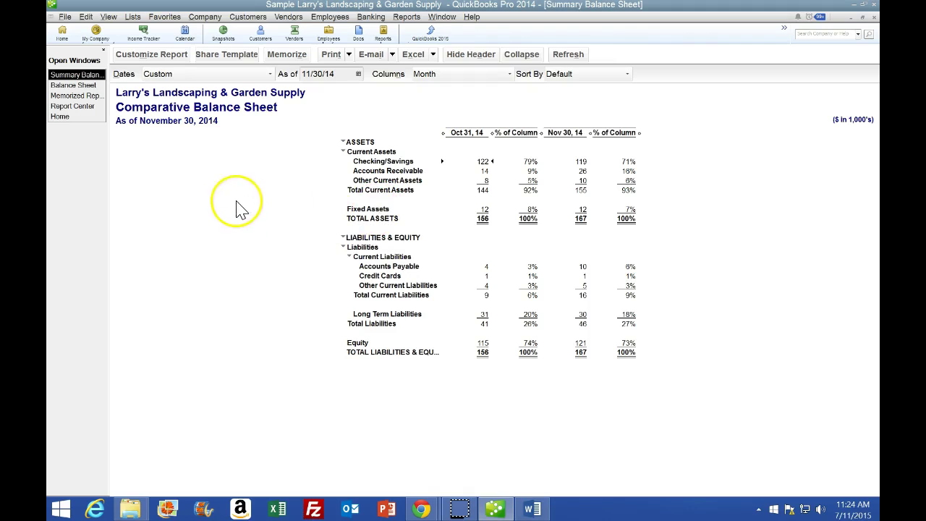
left_click(284, 61)
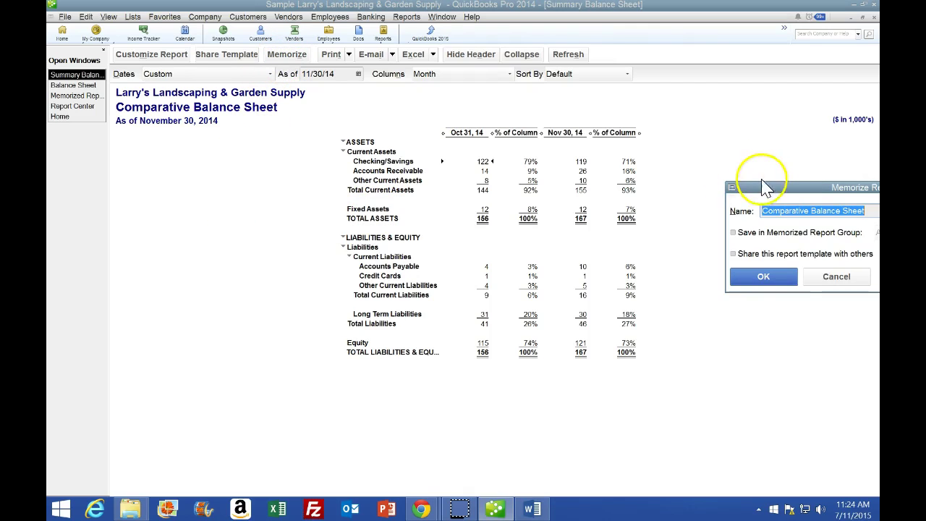
left_click_drag(783, 191, 184, 154)
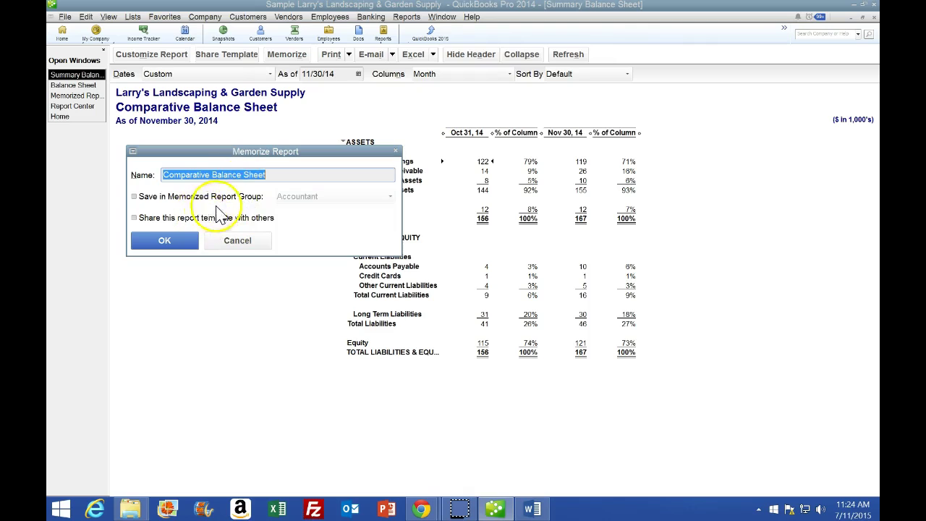
left_click(136, 197)
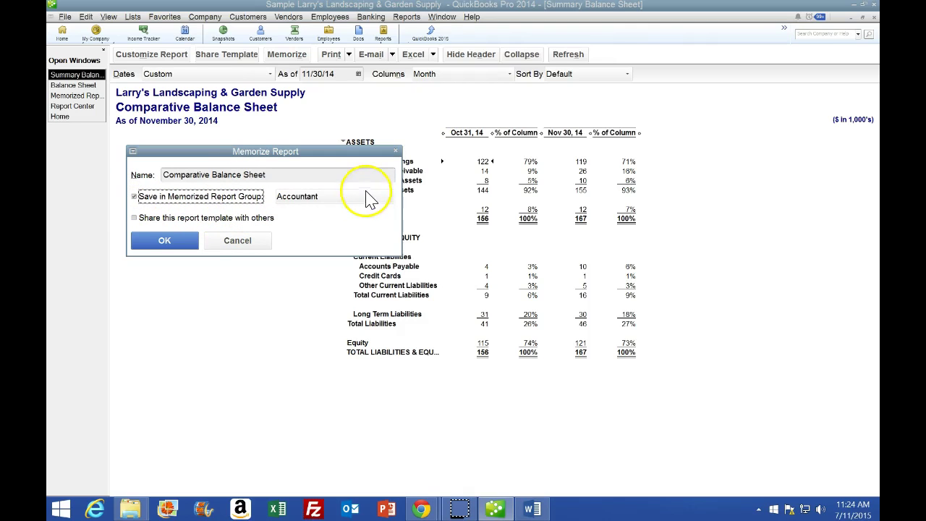
left_click(390, 197)
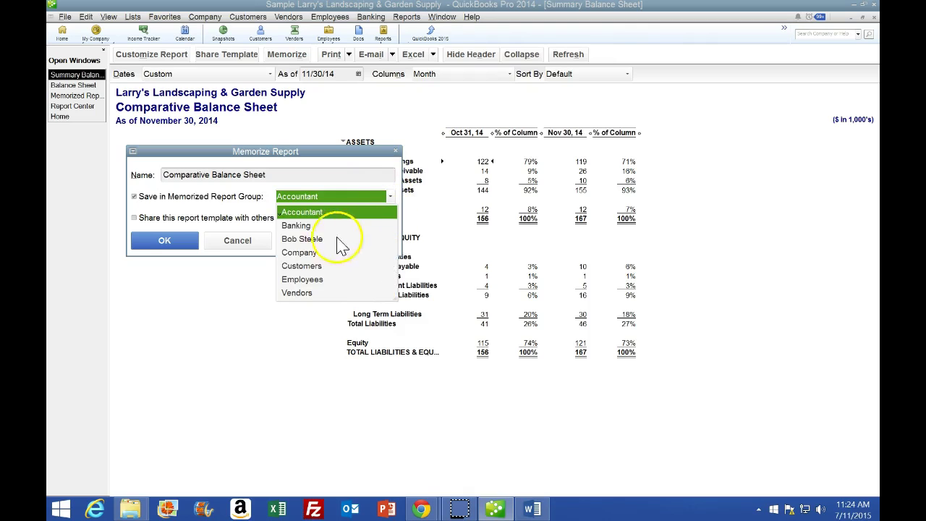
left_click(300, 240)
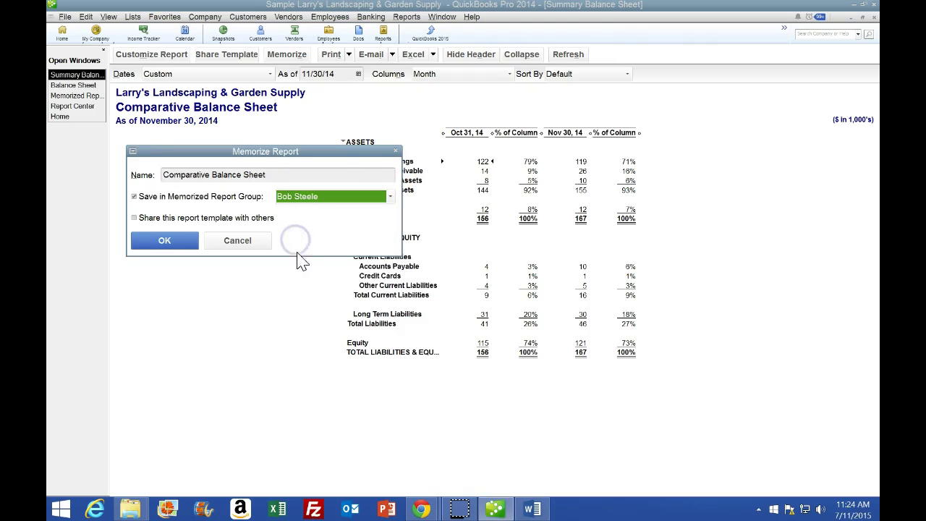
left_click(166, 242)
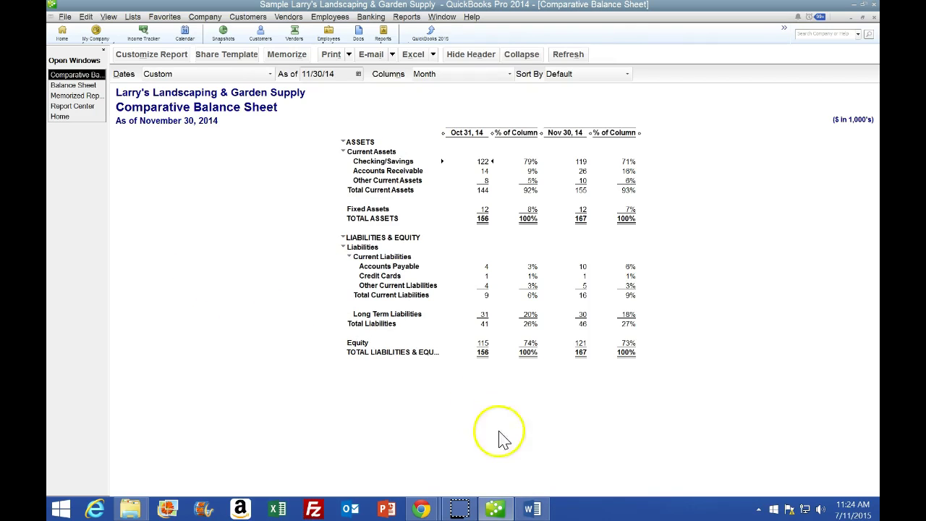
Step: Switch to the textbook in Chrome and read page 37's instructions 1 to 3 and Figure 2.13 on printing the Comparative Summary Balance Sheet
left_click(507, 511)
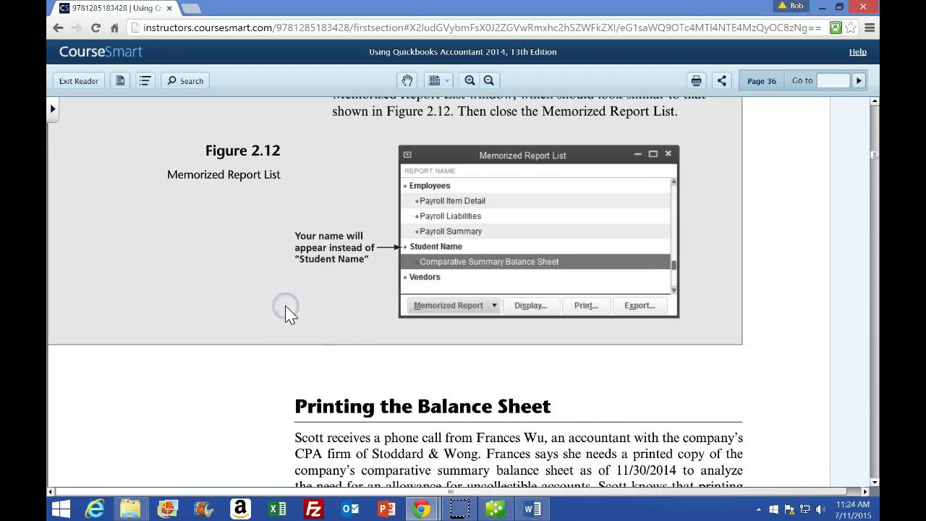
scroll(286, 311, "down", 3)
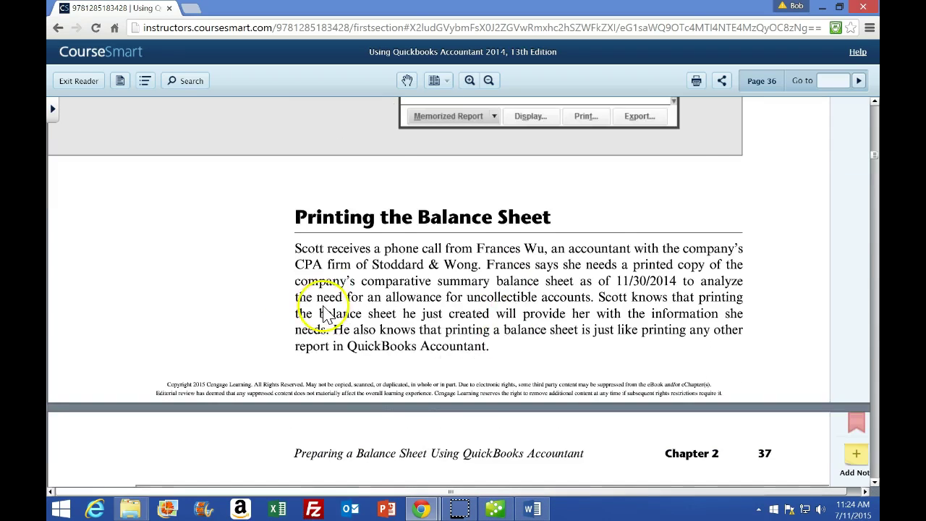
scroll(324, 312, "down", 5)
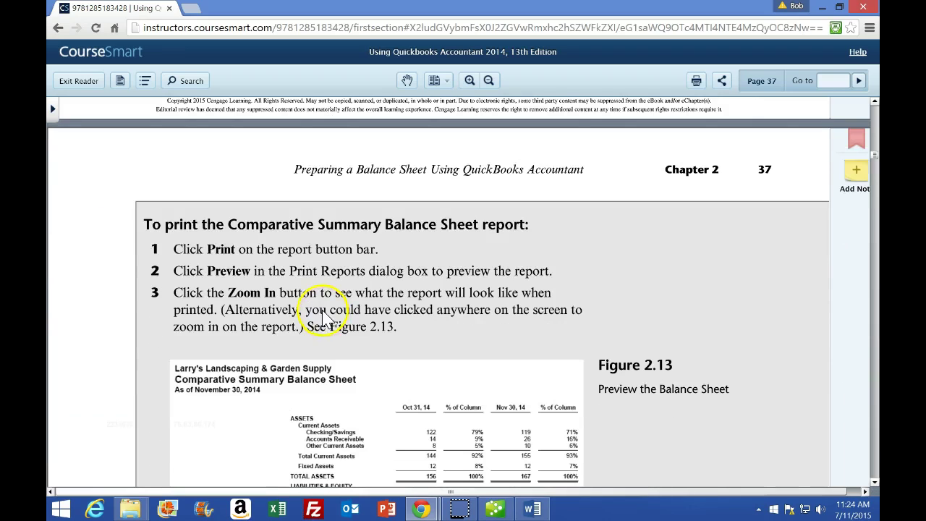
scroll(205, 347, "down", 1)
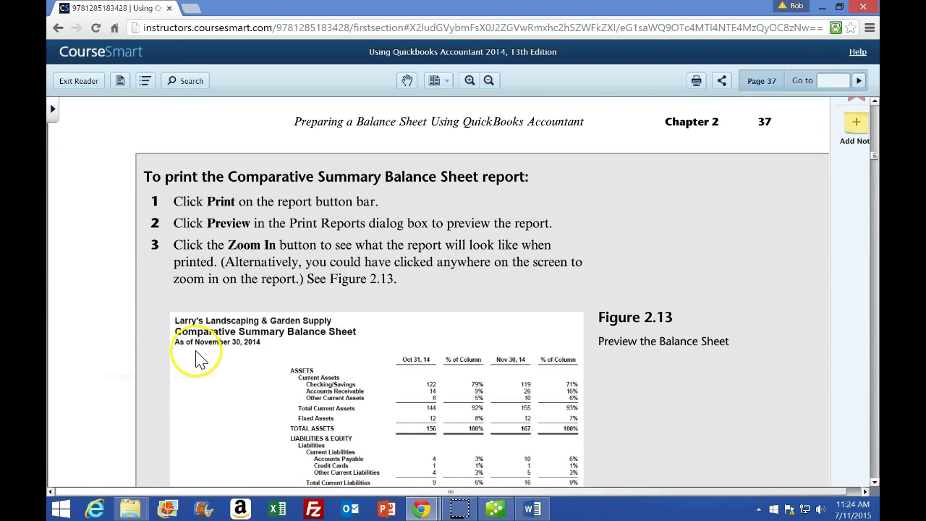
scroll(196, 339, "down", 1)
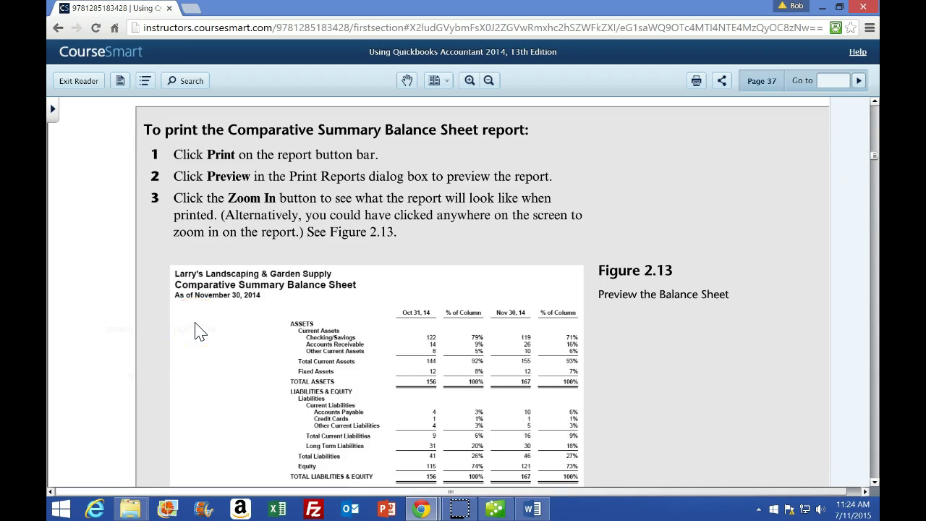
left_click_drag(200, 331, 182, 274)
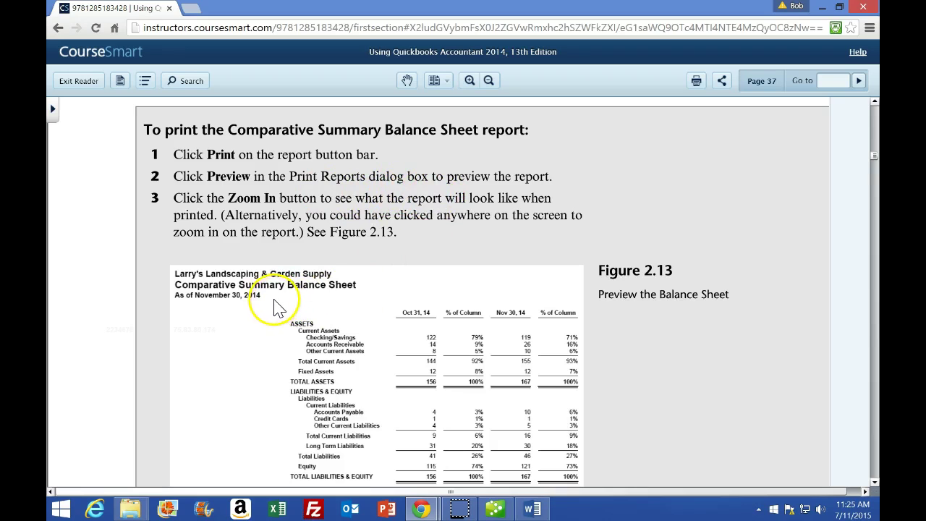
scroll(277, 306, "down", 1)
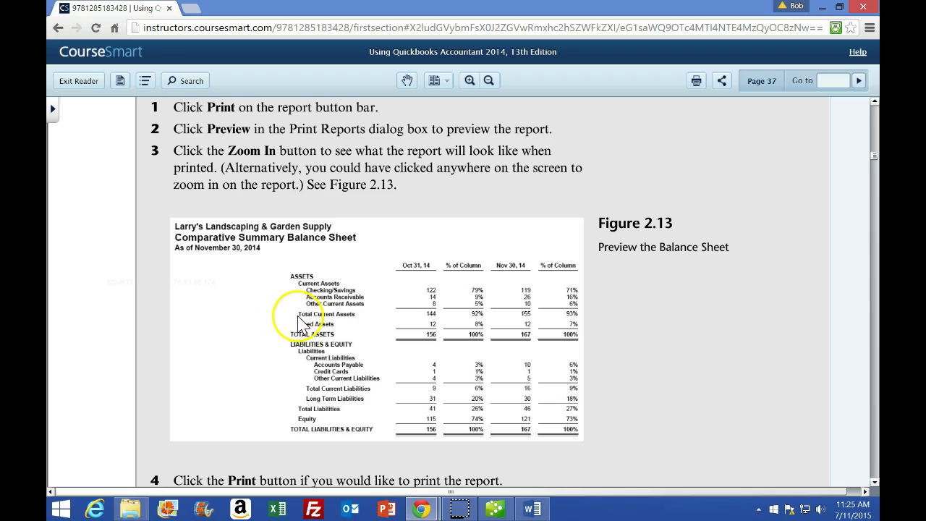
Step: Open the print preview of the Comparative Balance Sheet in QuickBooks and zoom in on the page
left_click(496, 511)
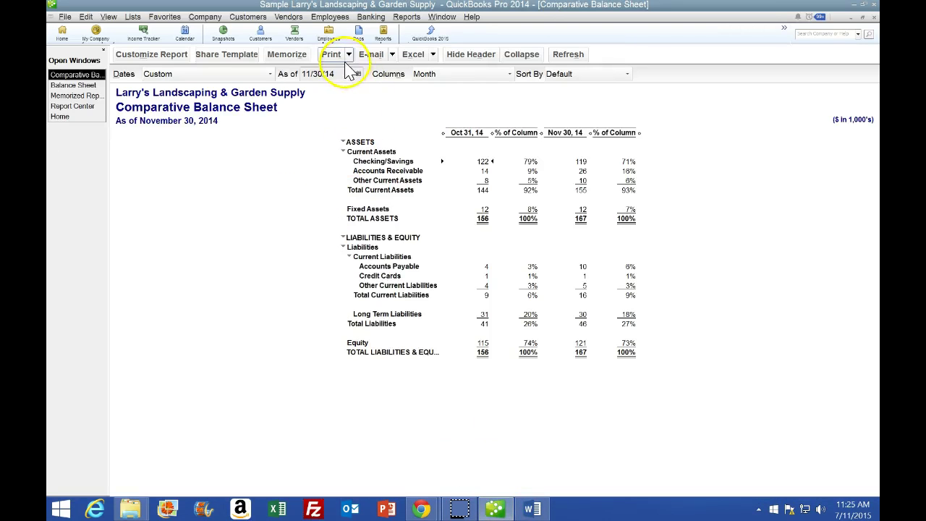
left_click(65, 17)
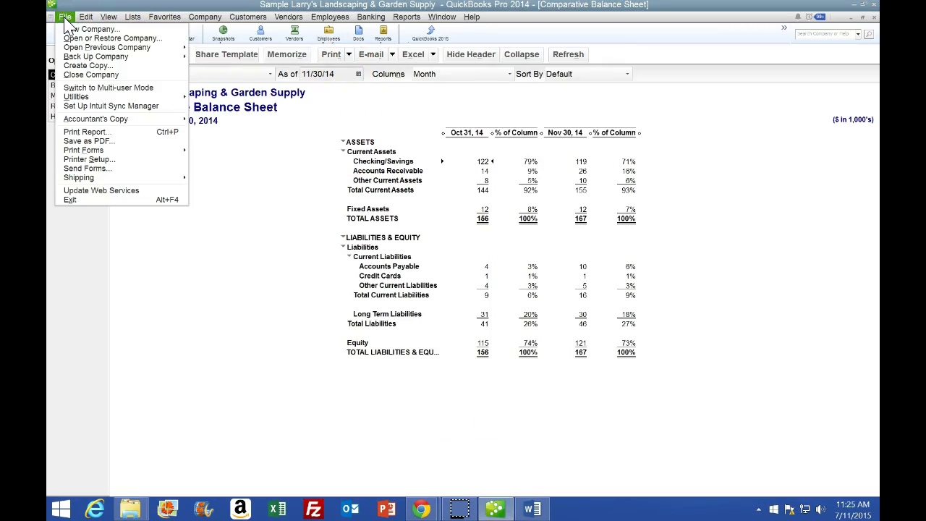
left_click(85, 131)
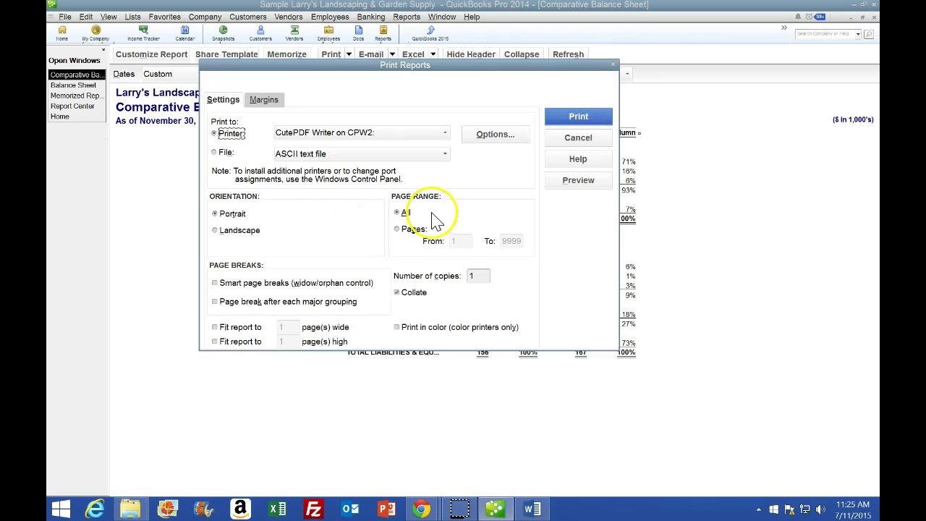
left_click(587, 187)
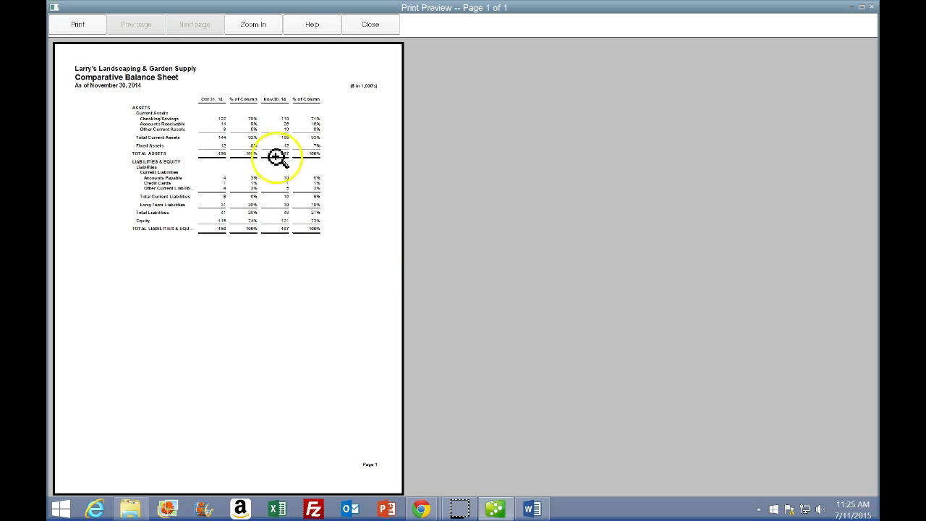
left_click(256, 27)
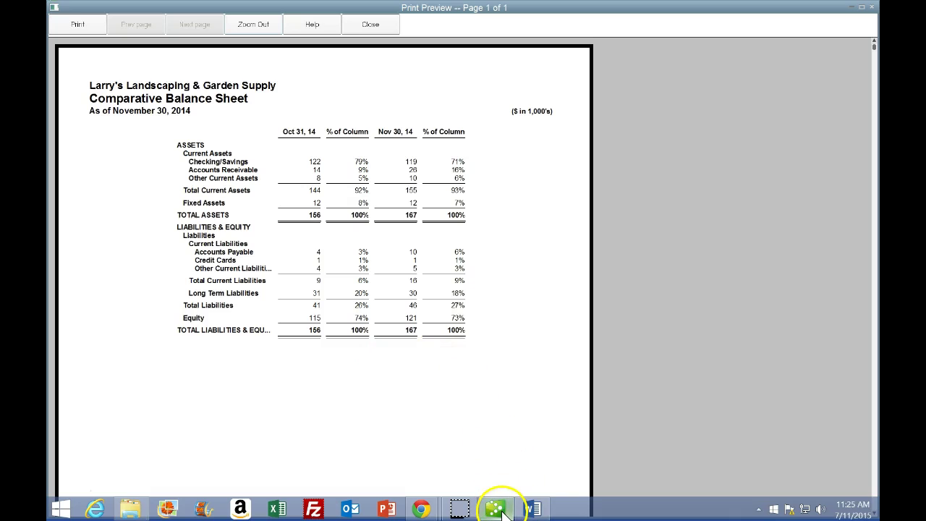
Step: Check printing instructions 4 and 5 in the textbook, and close the QuickBooks print preview and print settings without printing
mouse_move(505, 513)
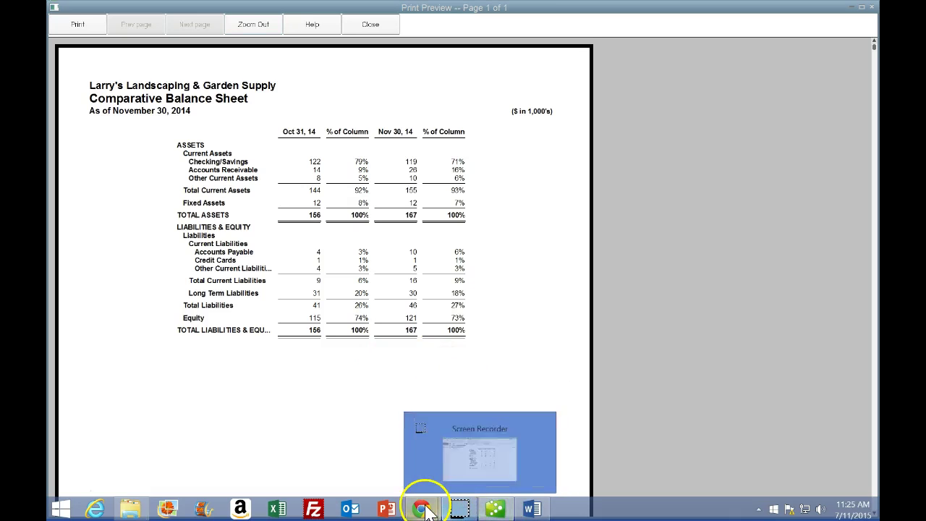
mouse_move(423, 509)
left_click(425, 460)
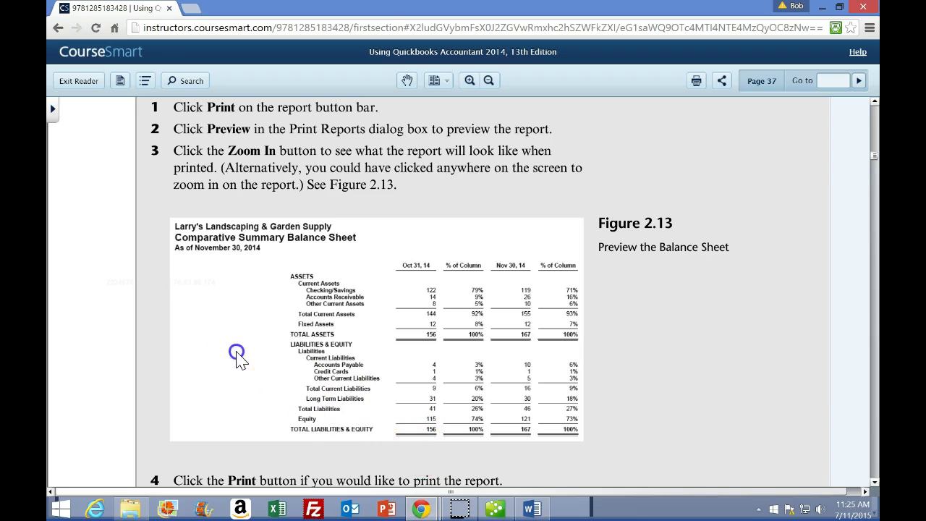
scroll(239, 351, "down", 3)
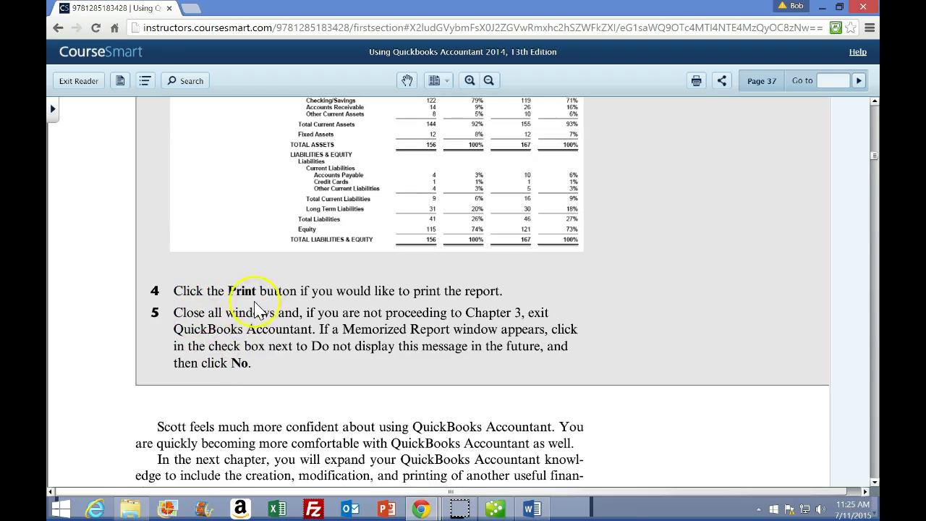
left_click(495, 509)
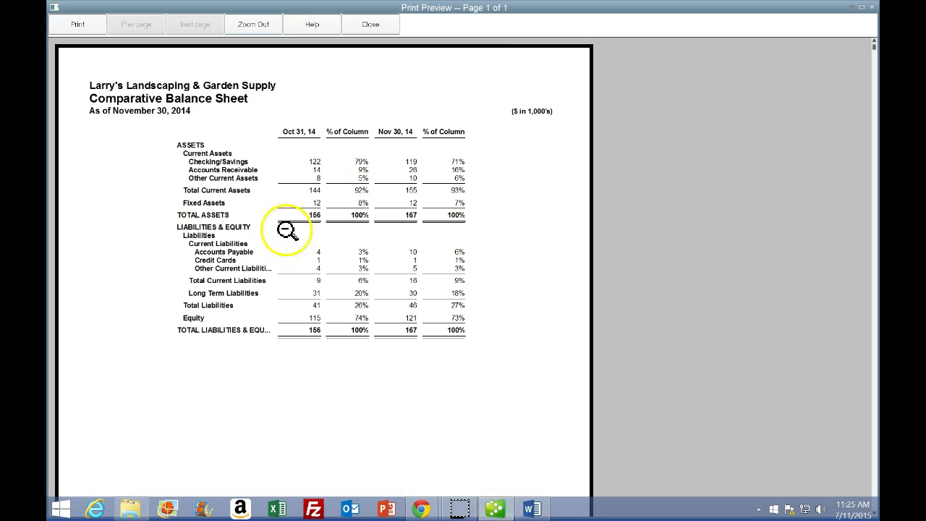
left_click(370, 24)
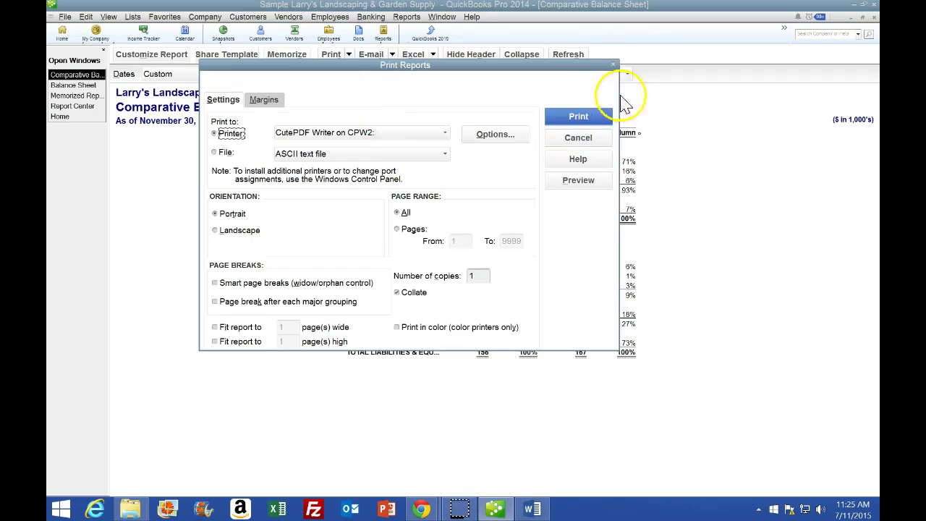
left_click(614, 65)
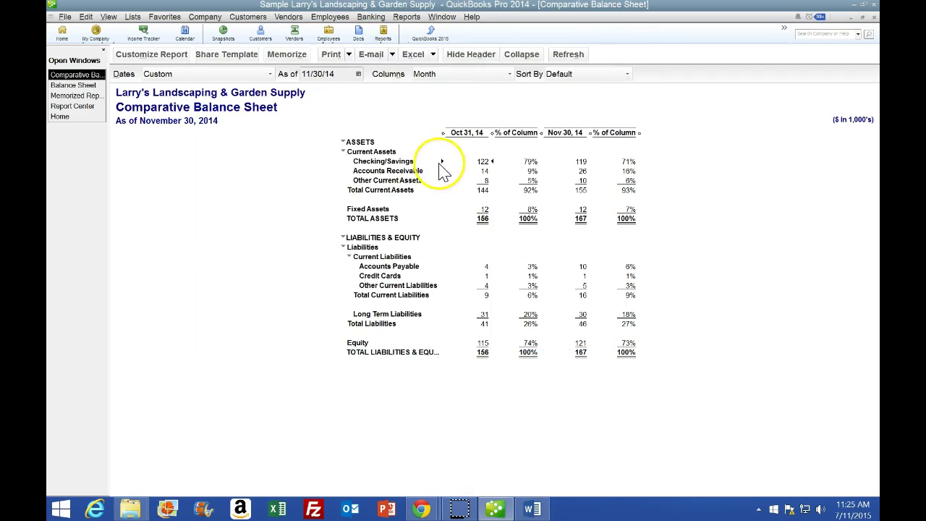
Step: Export the Comparative Balance Sheet to Excel as a new worksheet in the existing Ch. 2 Reports workbook, and maximize the Excel window
left_click(415, 55)
left_click(435, 72)
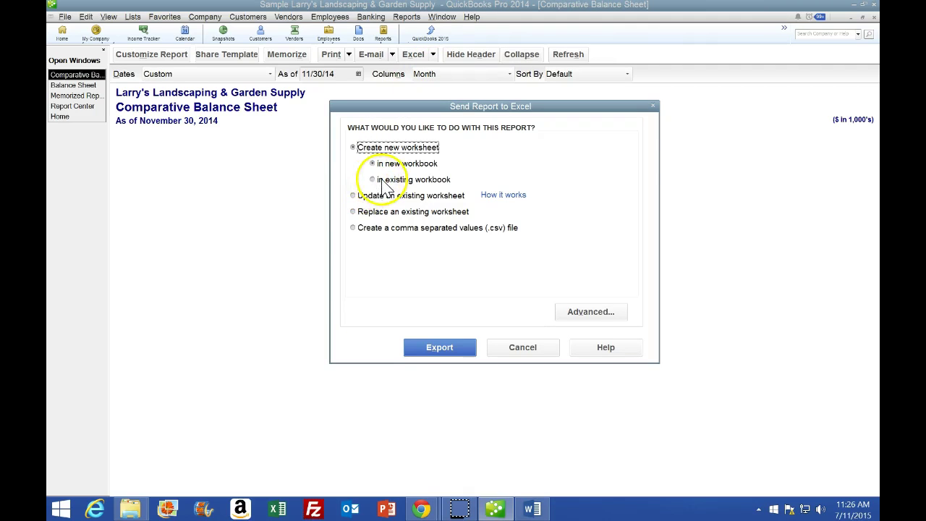
left_click(374, 180)
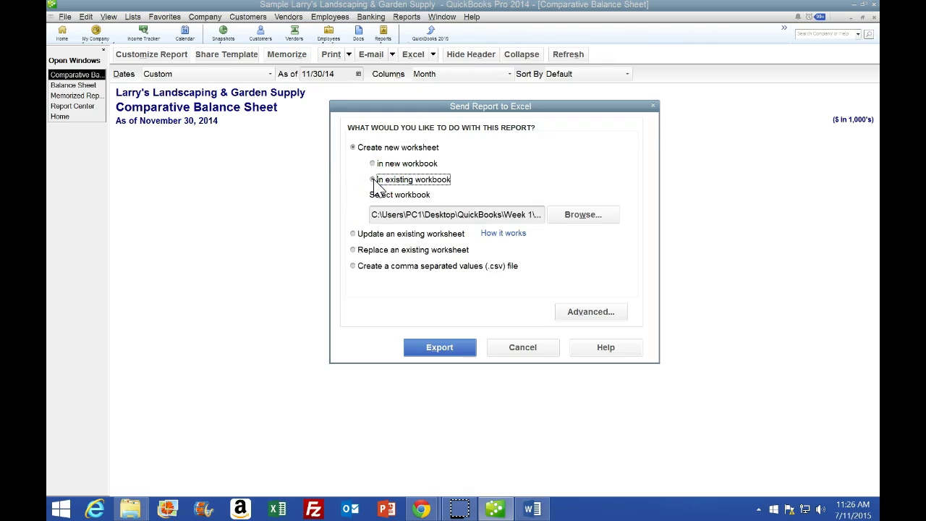
left_click(576, 215)
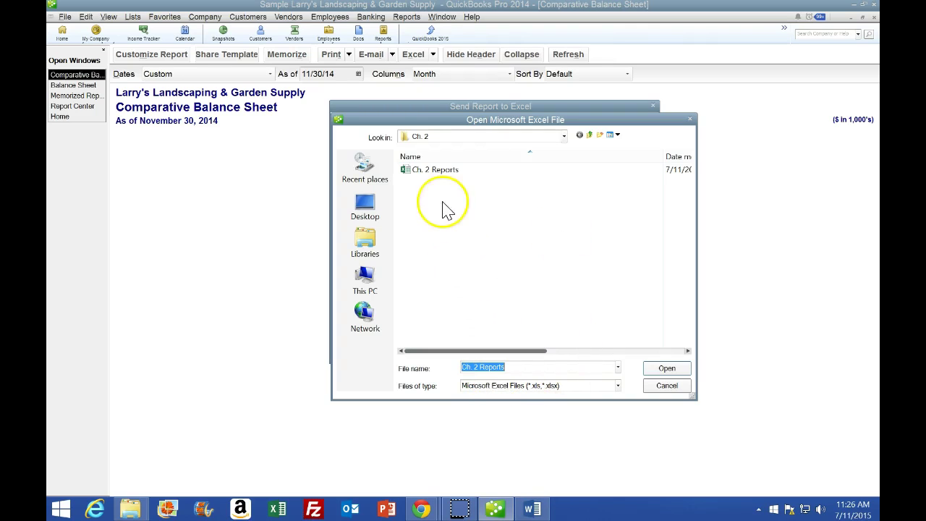
left_click(560, 138)
left_click(560, 138)
left_click(444, 174)
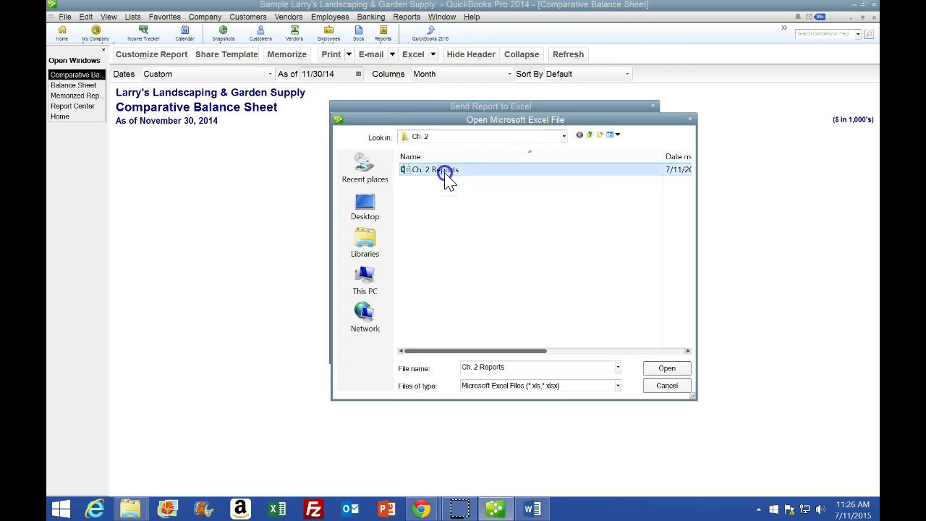
double_click(444, 173)
left_click(461, 353)
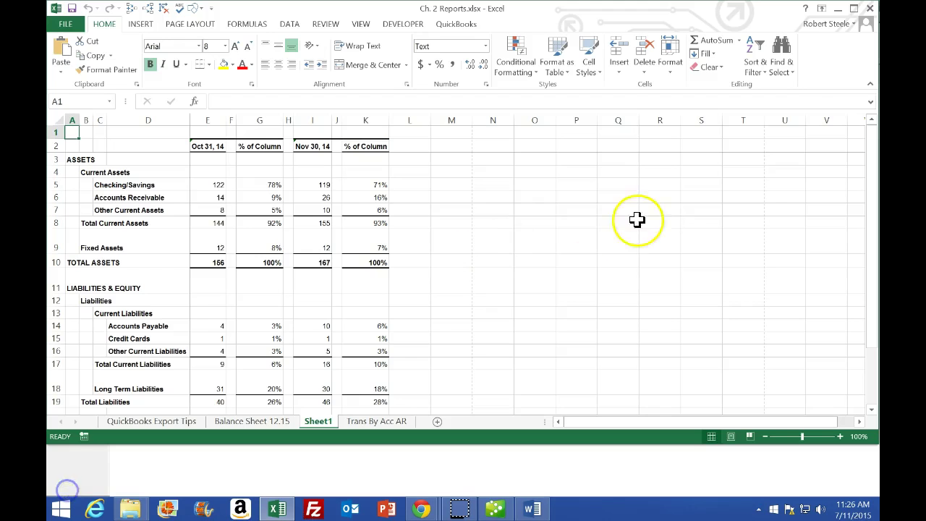
left_click(634, 222)
left_click(855, 9)
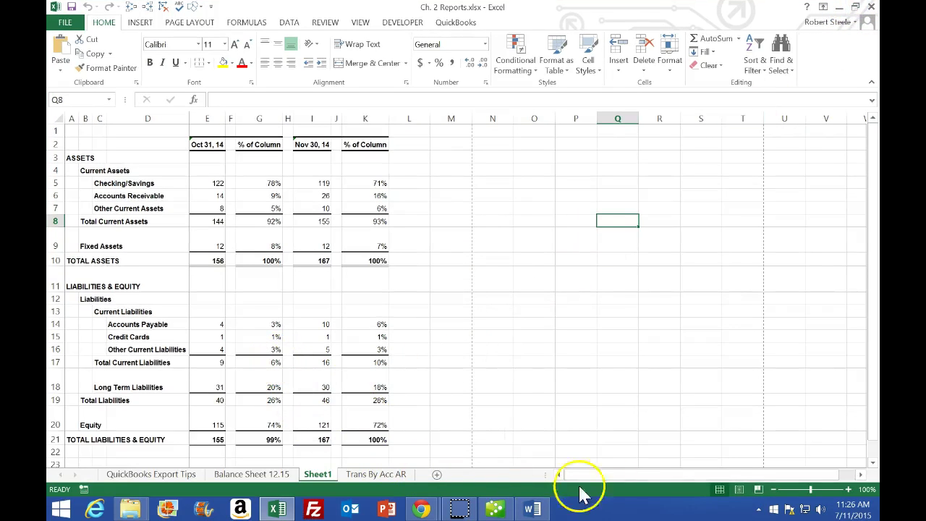
Step: Remove the frozen and split panes from Sheet1 and show it in Page Layout view to check the report header
left_click(739, 491)
left_click(443, 287)
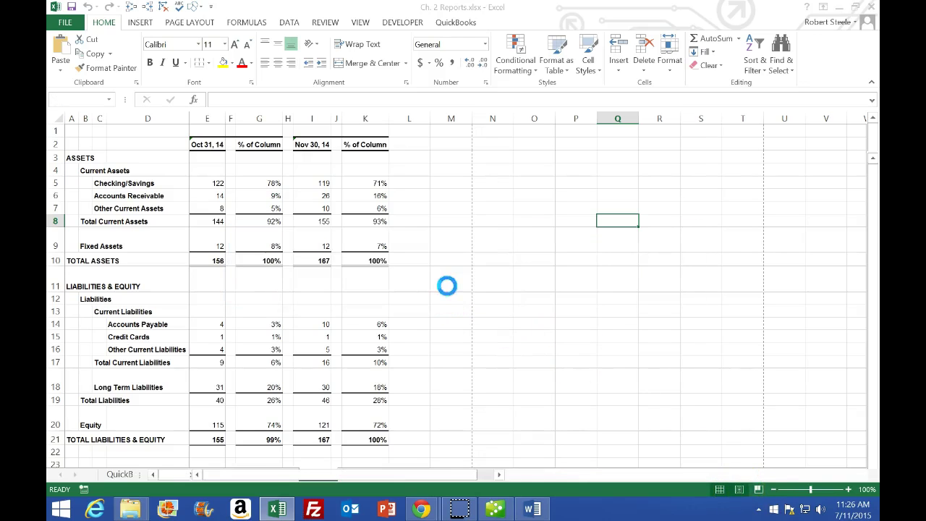
left_click(721, 489)
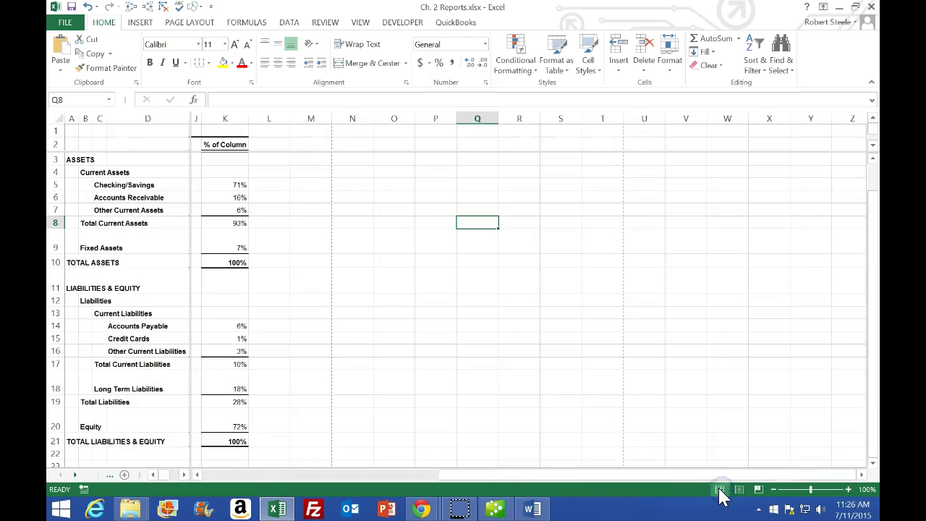
left_click(213, 172)
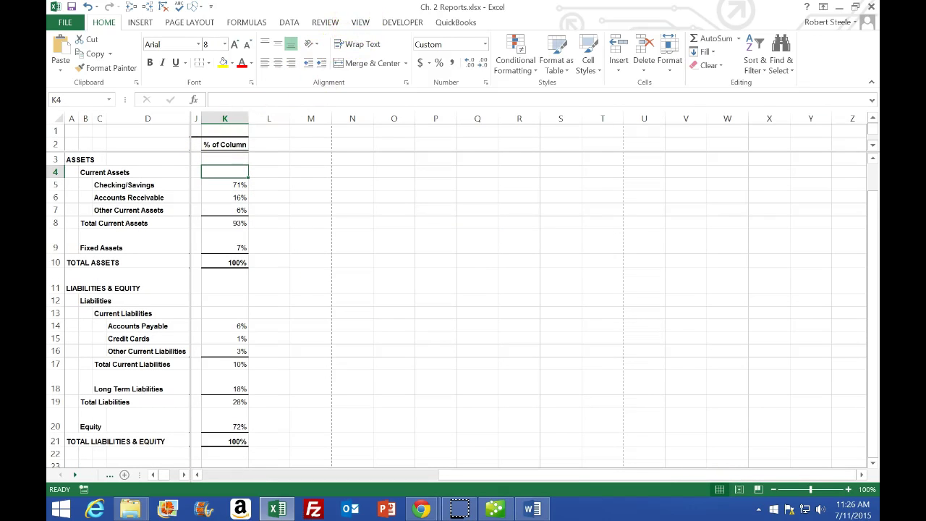
left_click(361, 23)
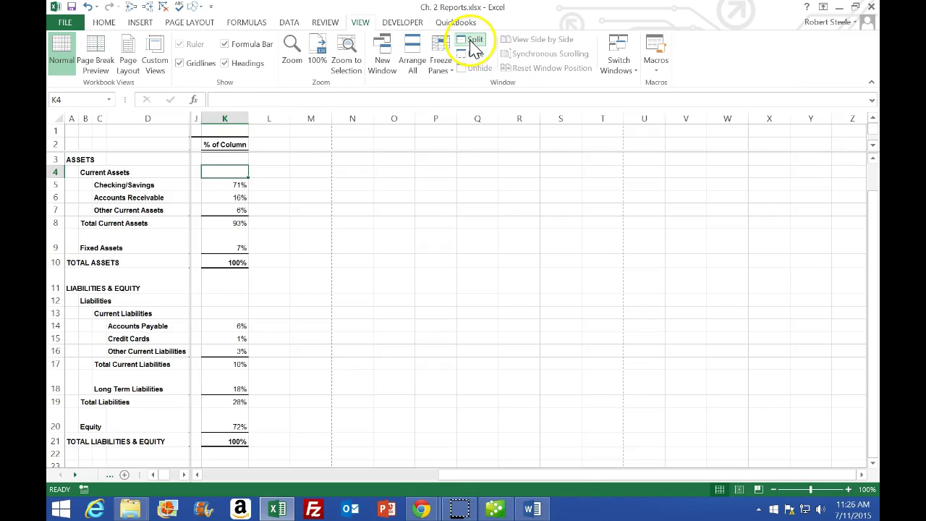
left_click(474, 44)
left_click(427, 230)
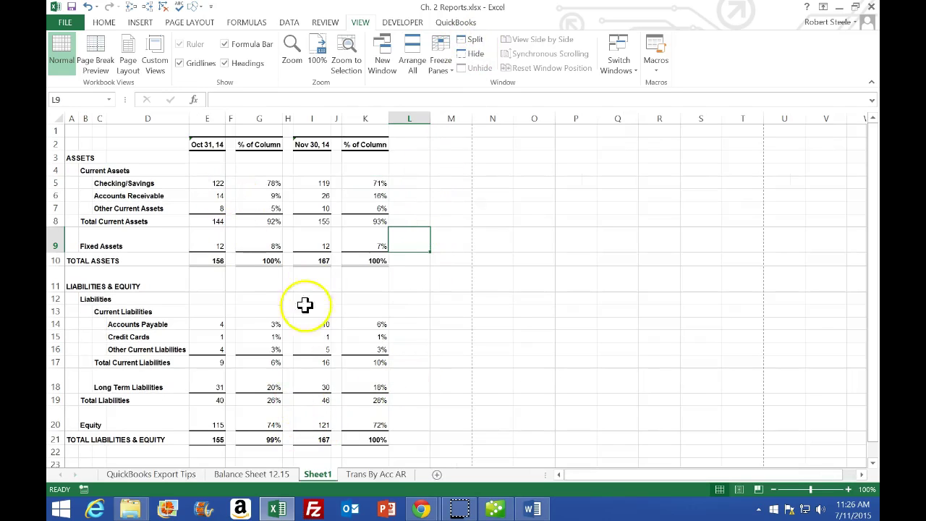
left_click(740, 490)
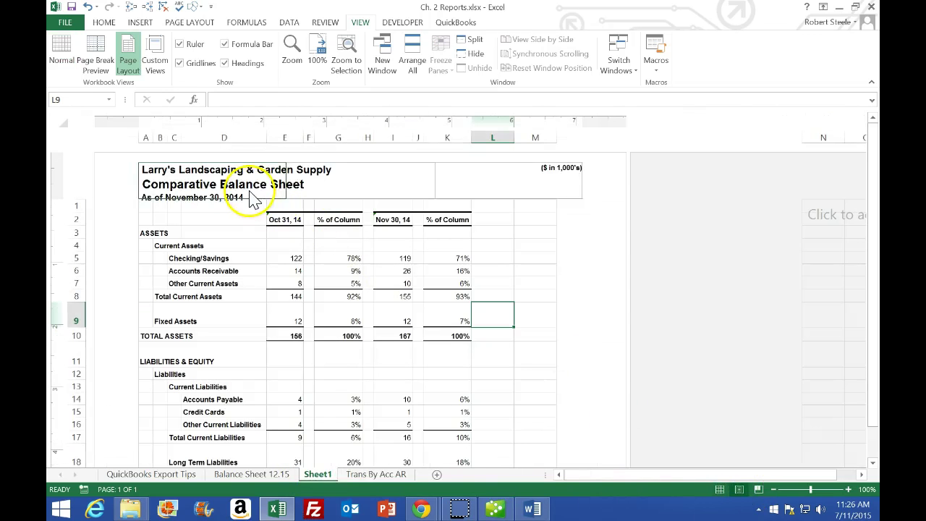
Step: Rename the Sheet1 worksheet as Comp Bal Sheet
double_click(323, 480)
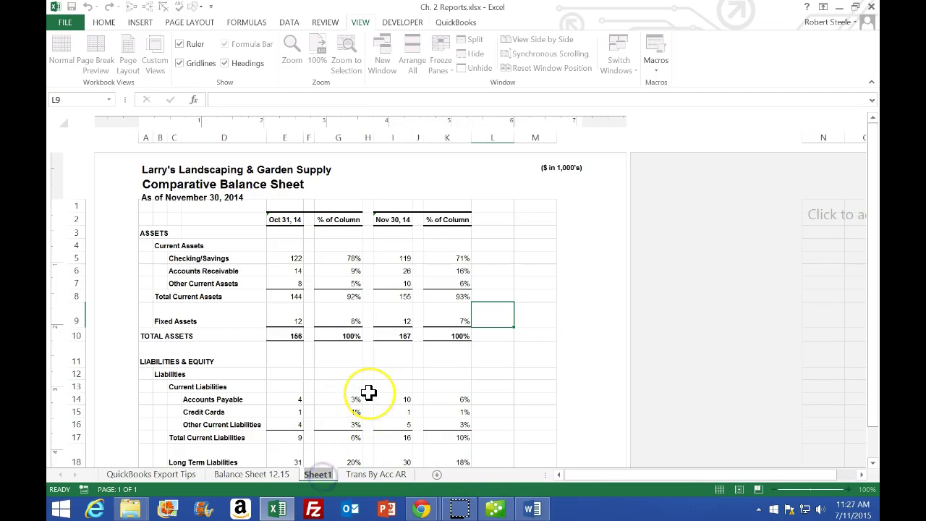
type("Comp")
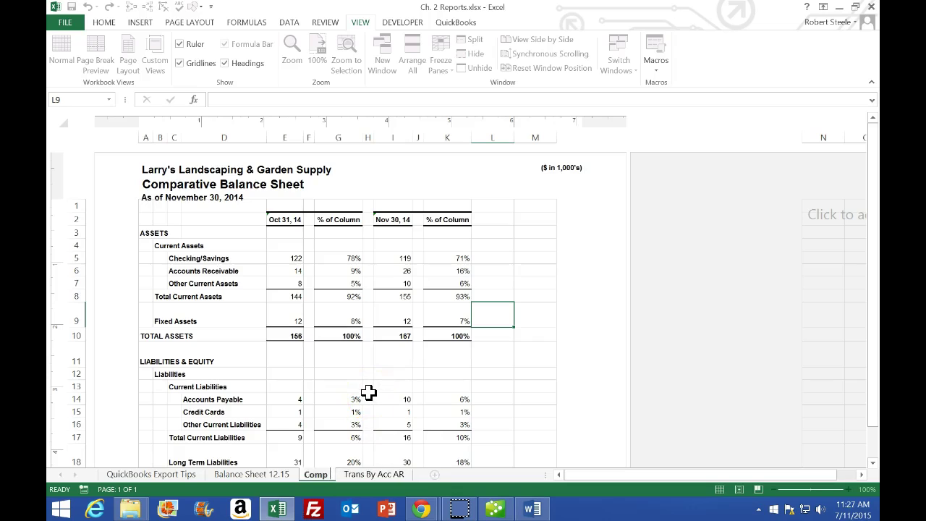
type(" Bal Sheet")
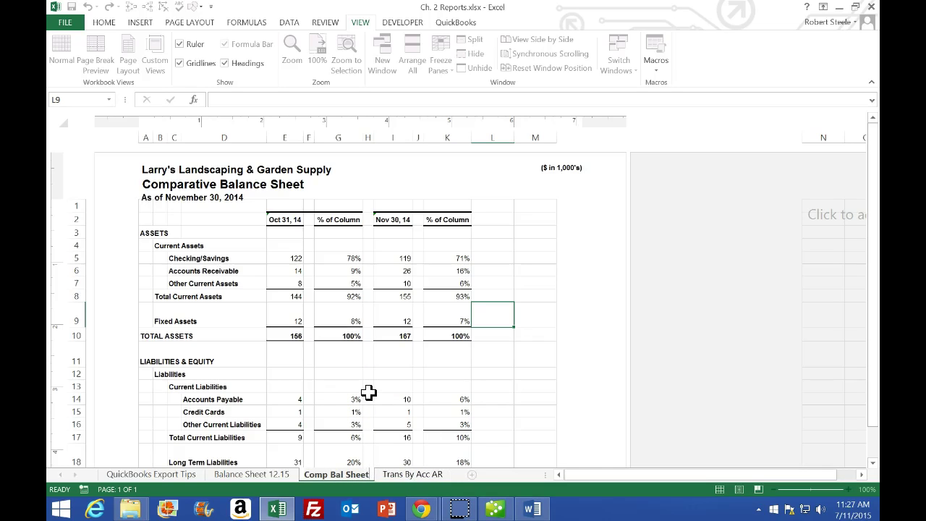
left_click(376, 378)
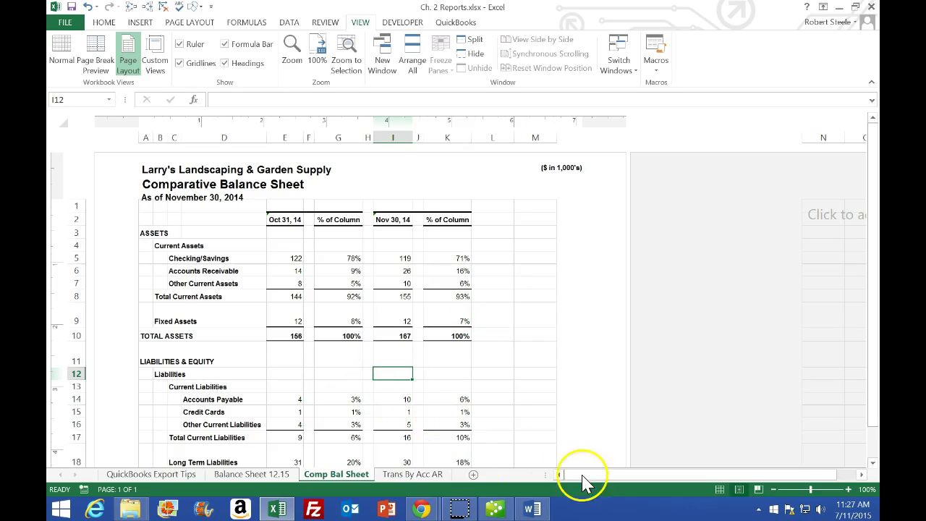
Step: In Normal view, move the Comp Bal Sheet worksheet after Trans By Acc AR and close the workbook, saving the changes
left_click(720, 489)
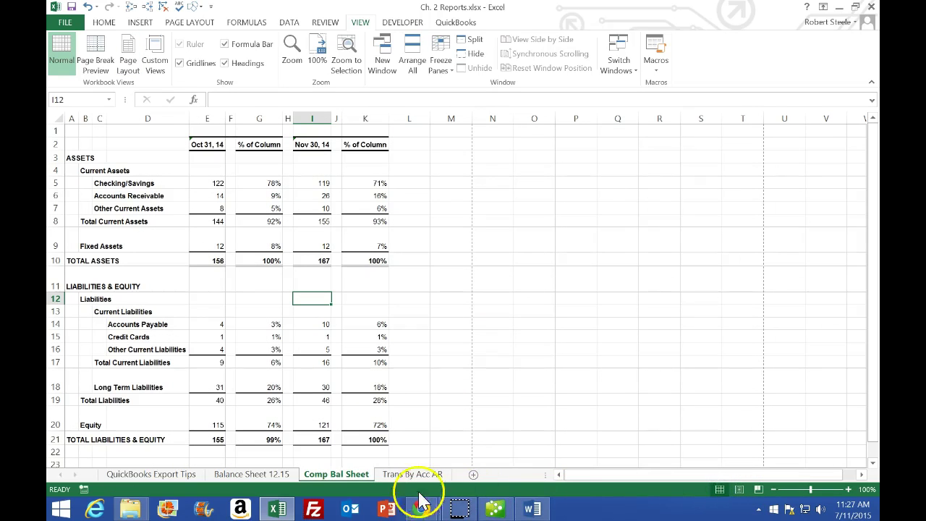
left_click_drag(340, 483, 464, 474)
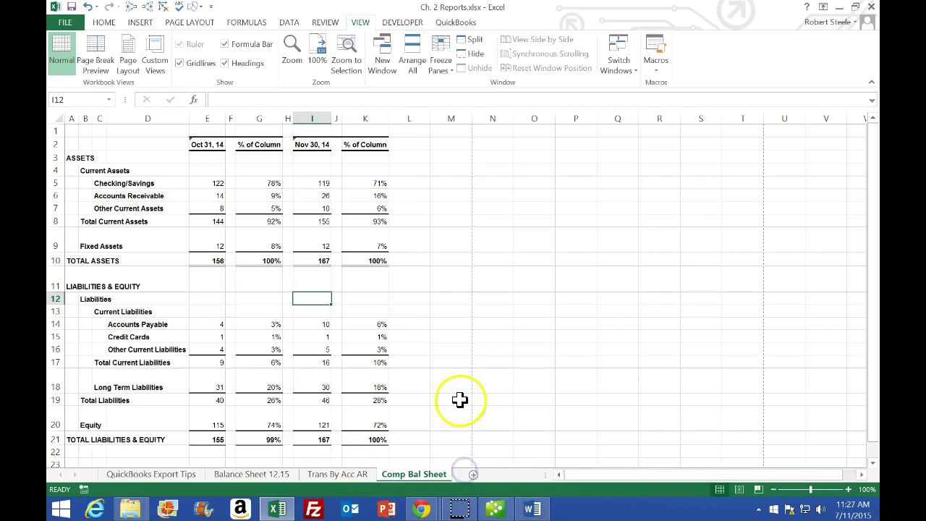
left_click(450, 324)
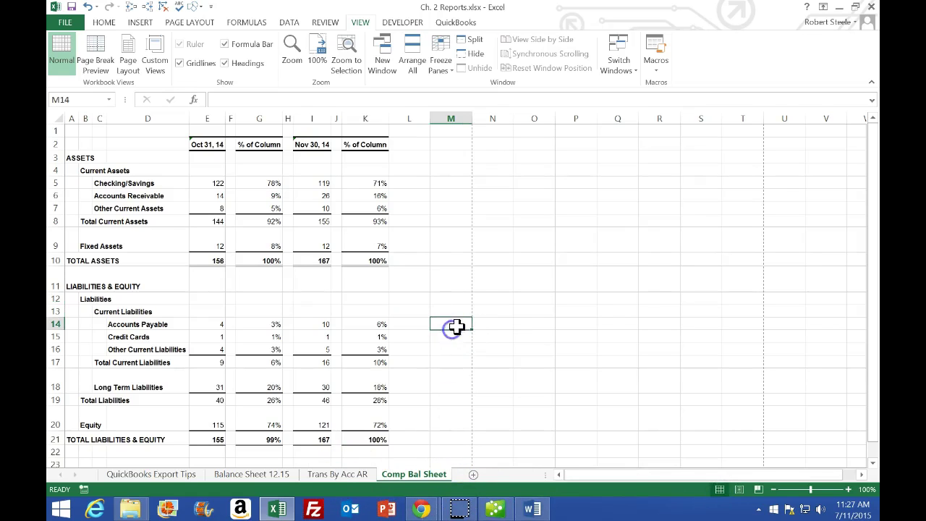
left_click(872, 7)
left_click(407, 277)
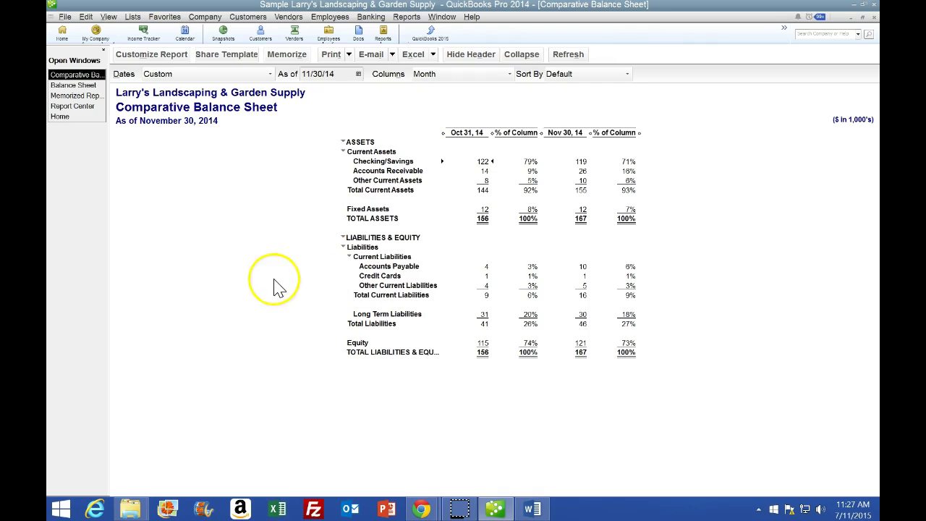
Step: Save the Comparative Balance Sheet from QuickBooks as a PDF named "Camparative balance sheet 11.30" in the Ch. 2 folder
left_click(65, 16)
left_click(78, 142)
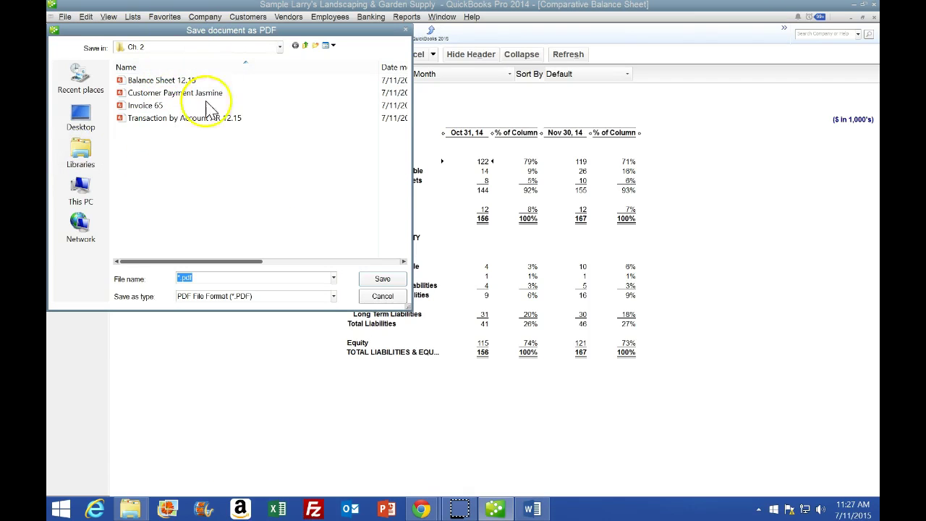
left_click_drag(243, 41, 427, 164)
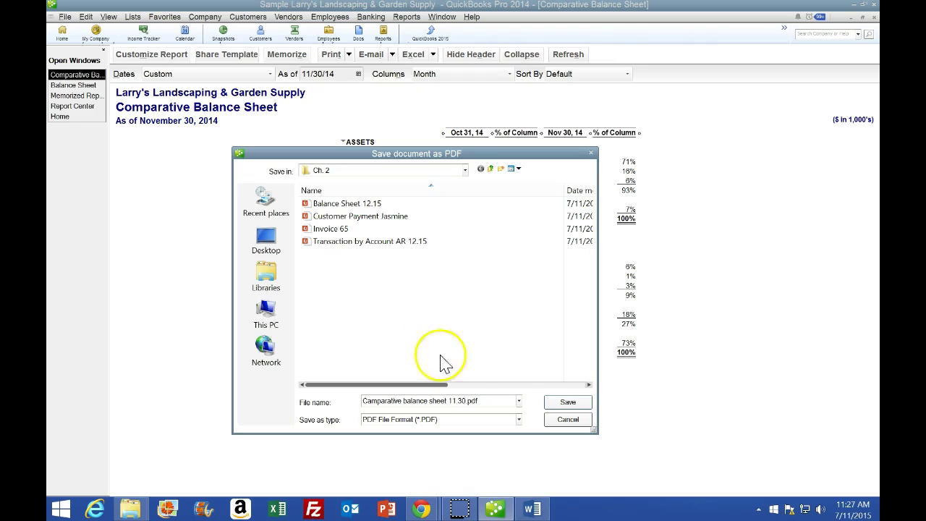
left_click(583, 404)
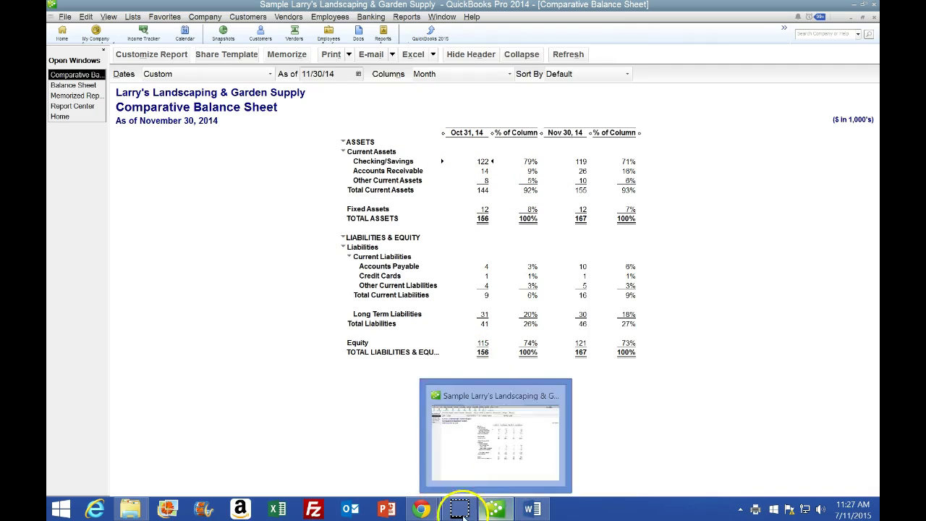
Step: Switch to the textbook in Chrome and read the end of page 37 through the start of the Chapter 2 Questions
mouse_move(422, 510)
left_click(423, 463)
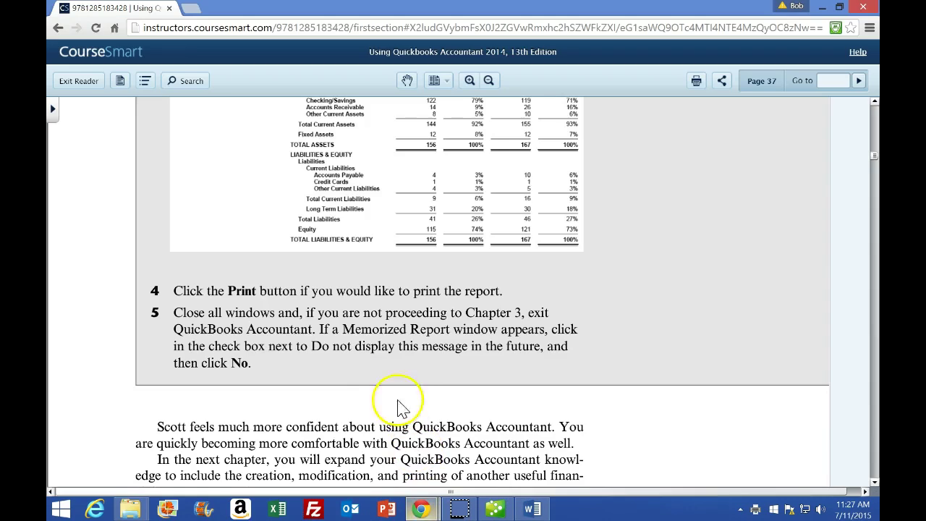
scroll(369, 387, "down", 7)
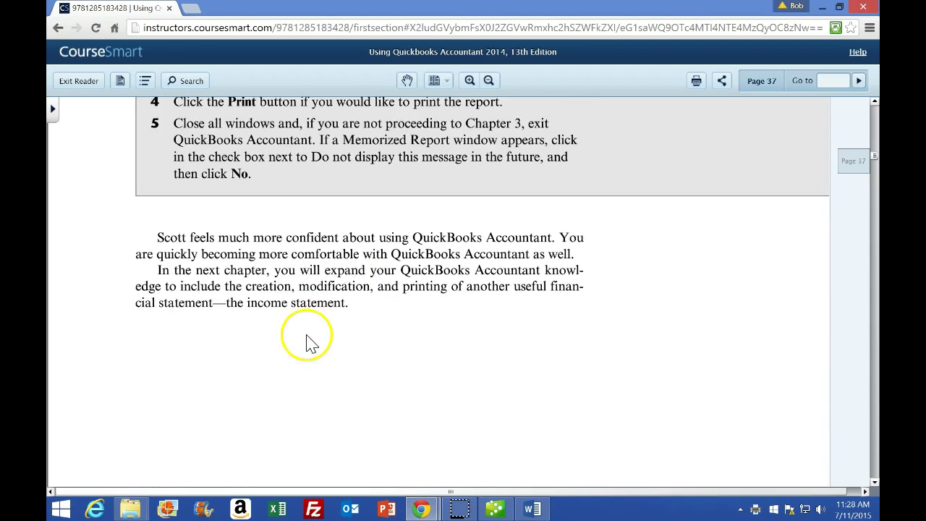
scroll(310, 340, "down", 1)
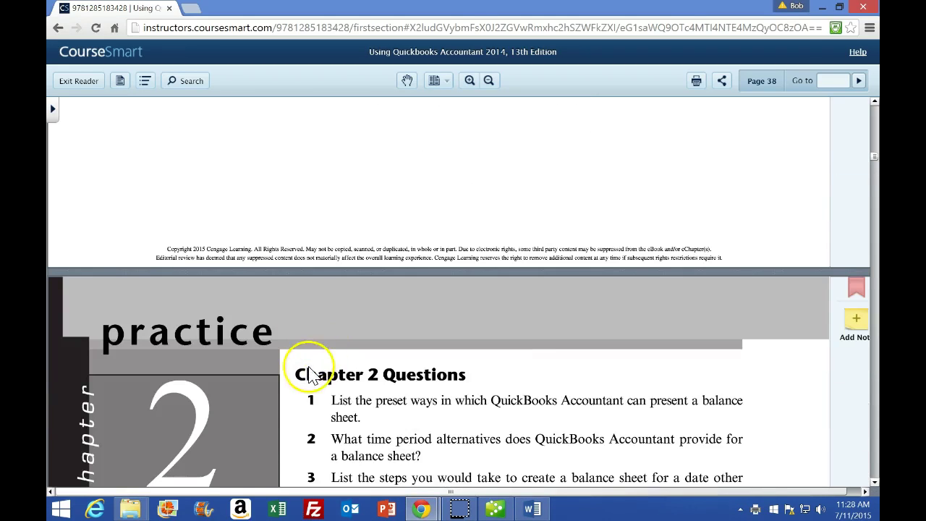